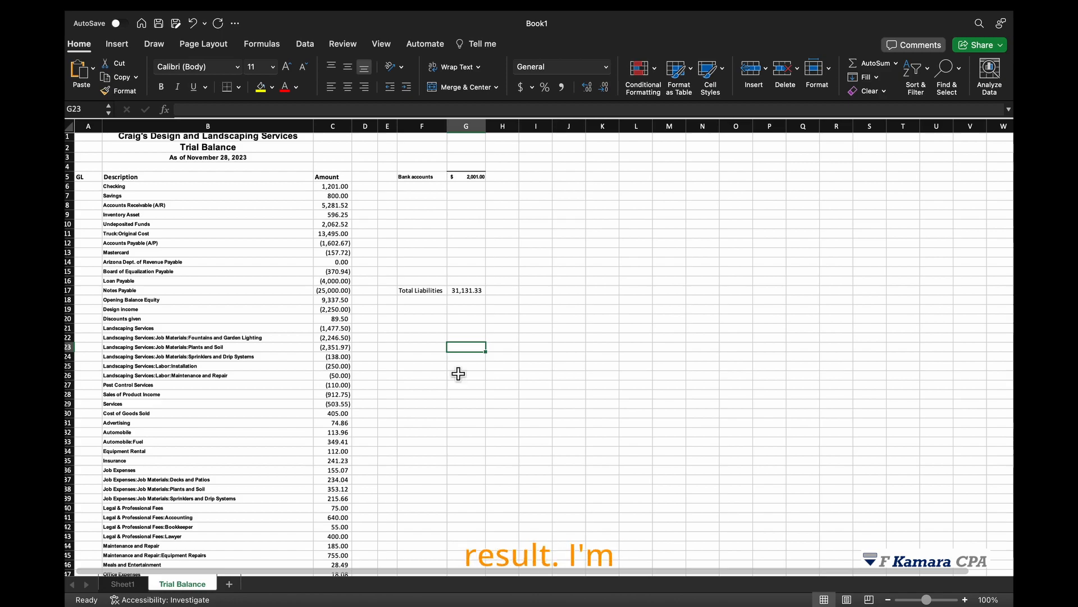
# Enable the Solver Add-In from the available add-ins list.
pyautogui.click(552, 325)
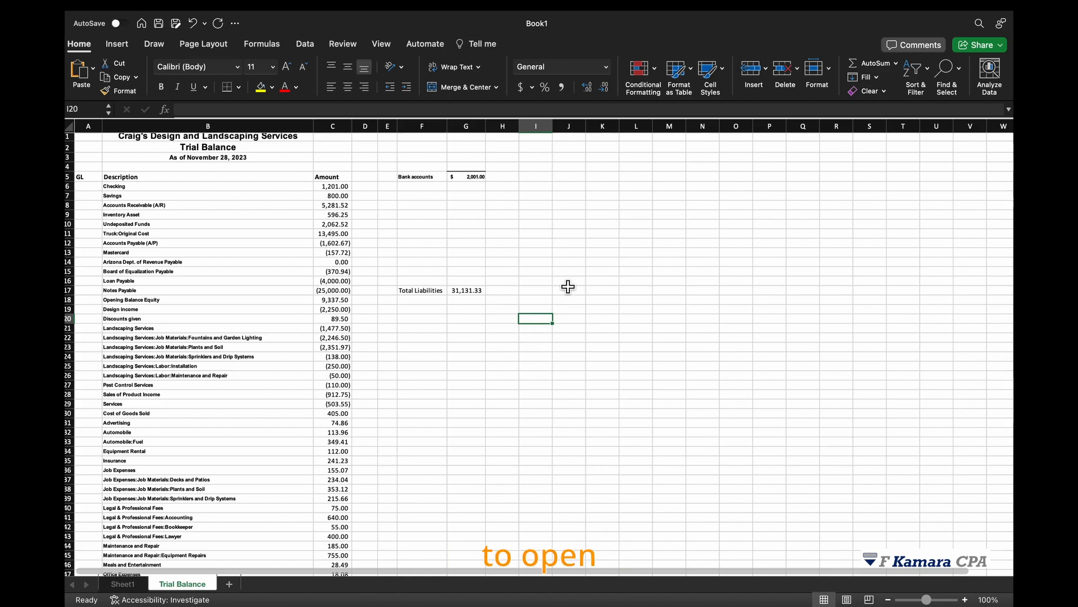
pyautogui.moveTo(257, 17)
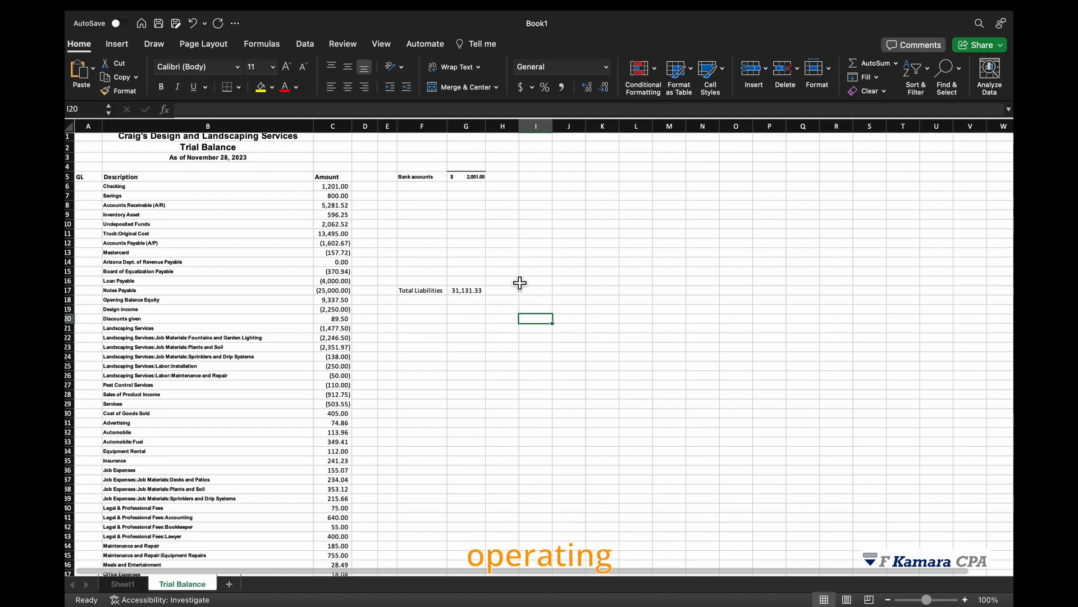
pyautogui.click(306, 45)
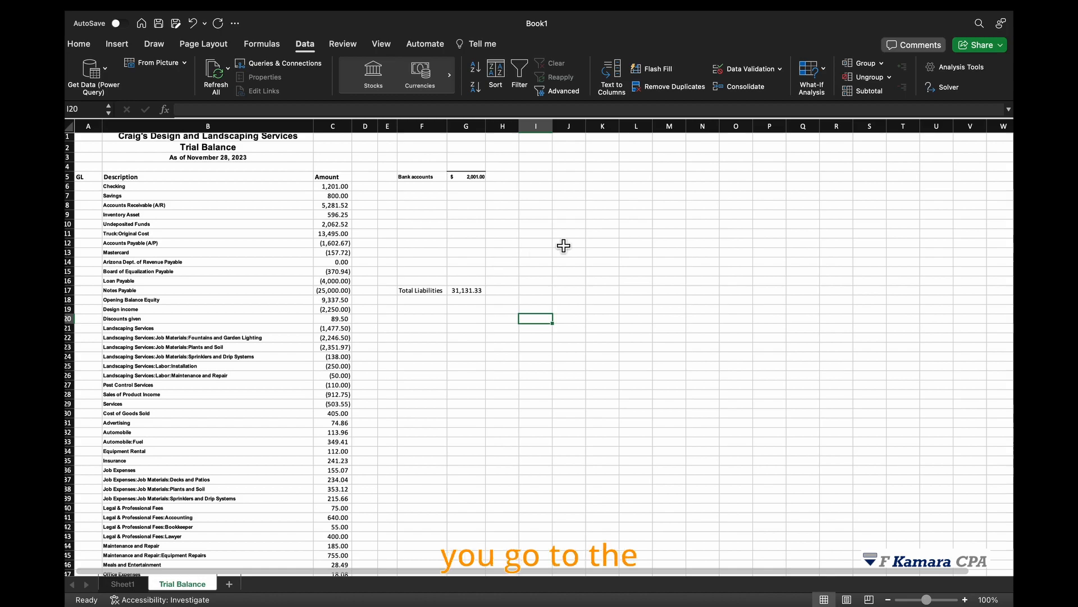
pyautogui.click(964, 69)
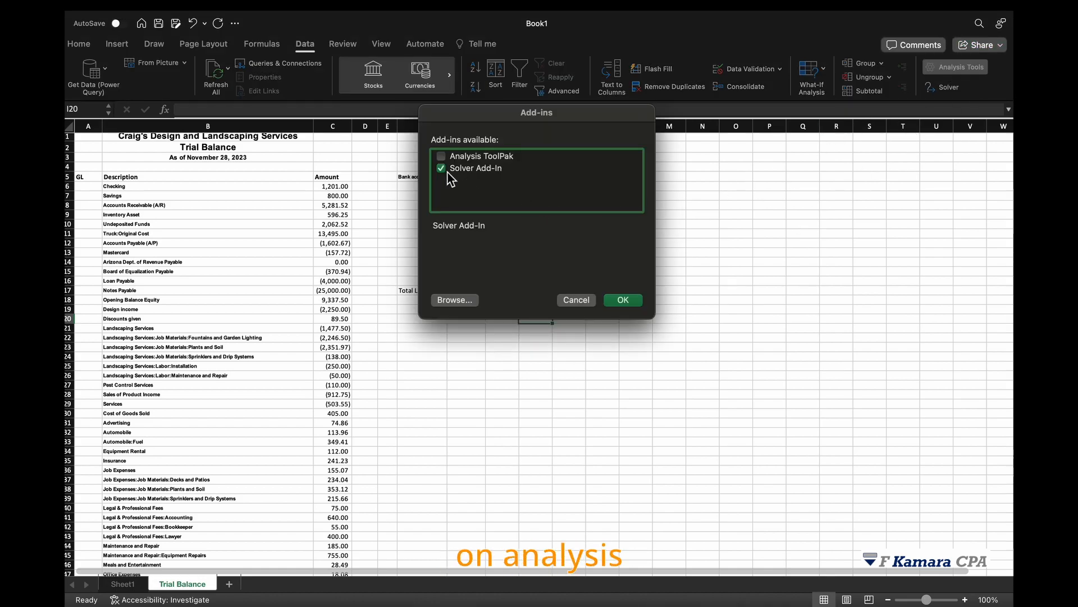
pyautogui.click(446, 170)
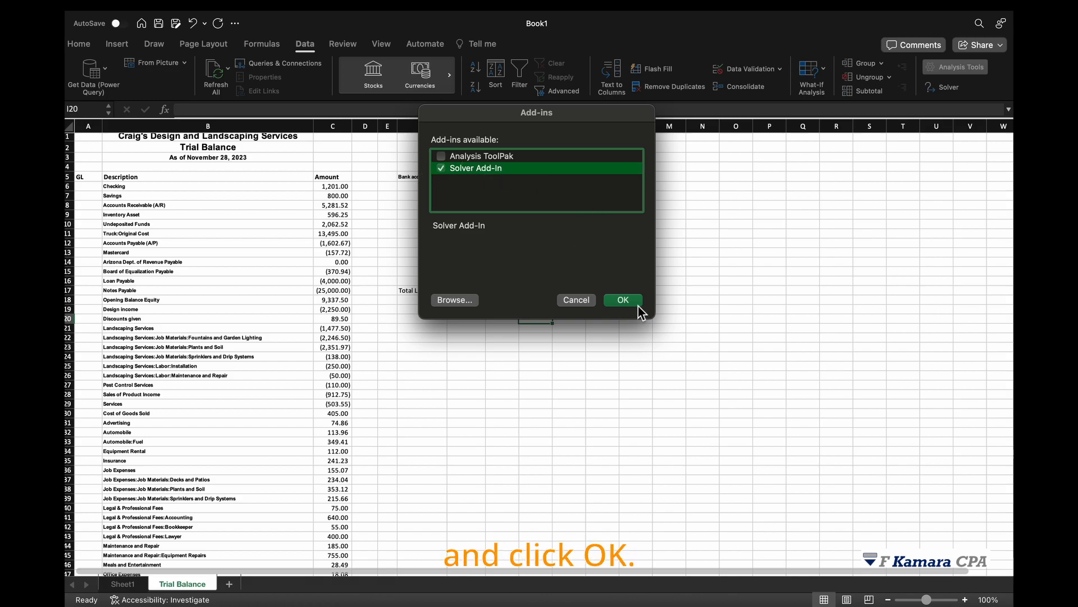
pyautogui.click(625, 300)
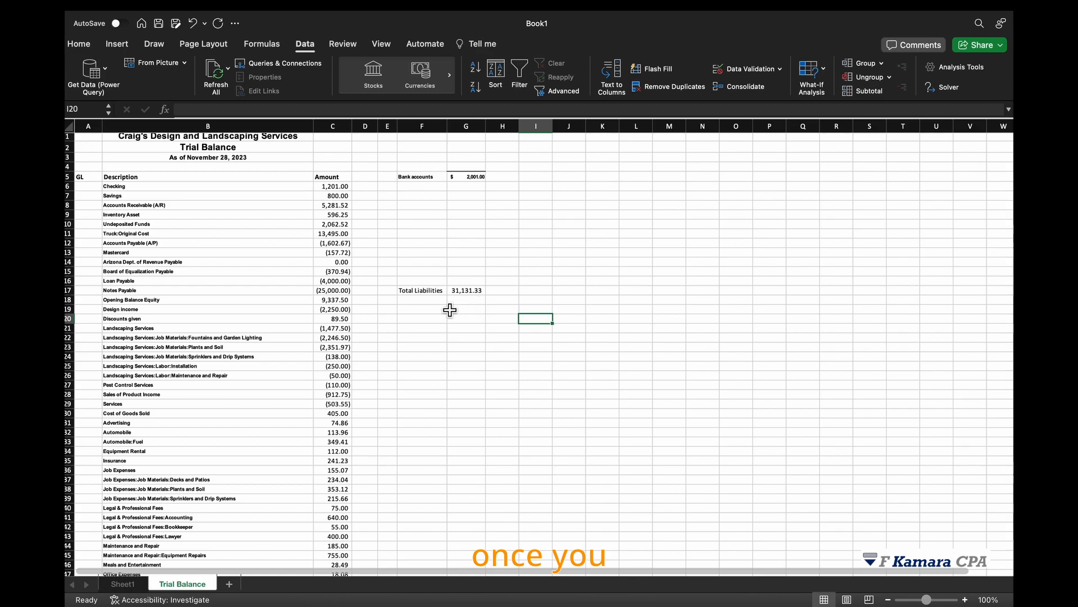
# Examine the trial balance's account descriptions and amounts, starting with the checking and savings rows.
pyautogui.scroll(1, 427, 295)
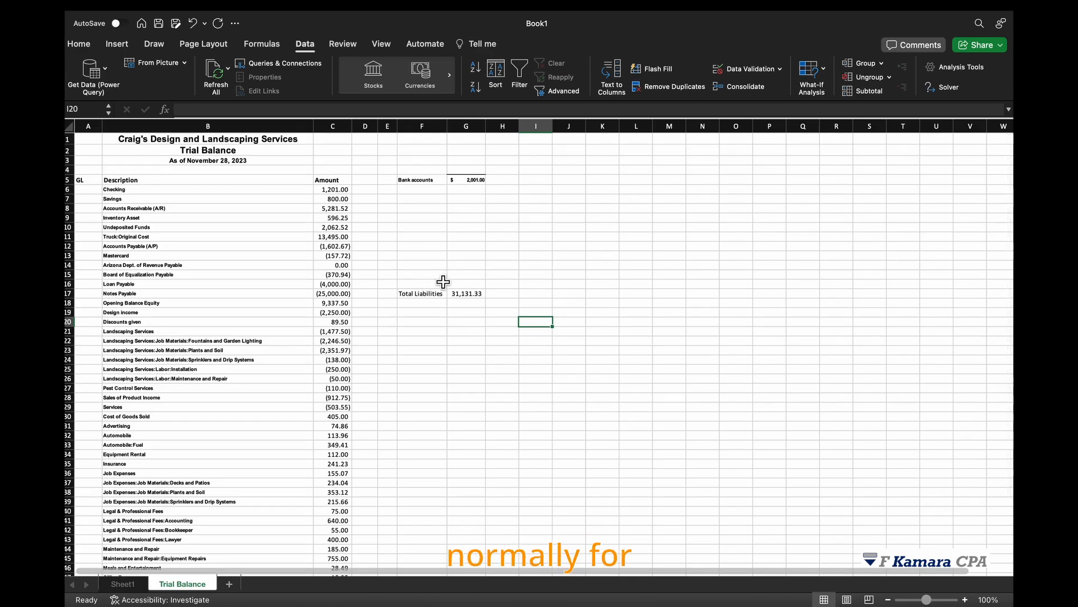
pyautogui.click(527, 303)
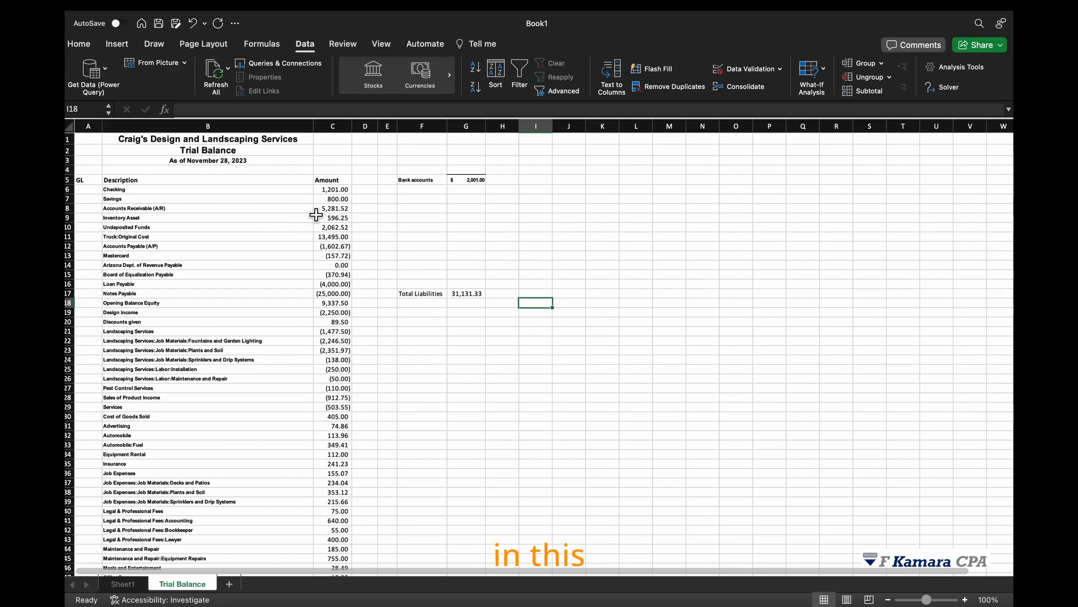
pyautogui.click(332, 200)
pyautogui.click(131, 191)
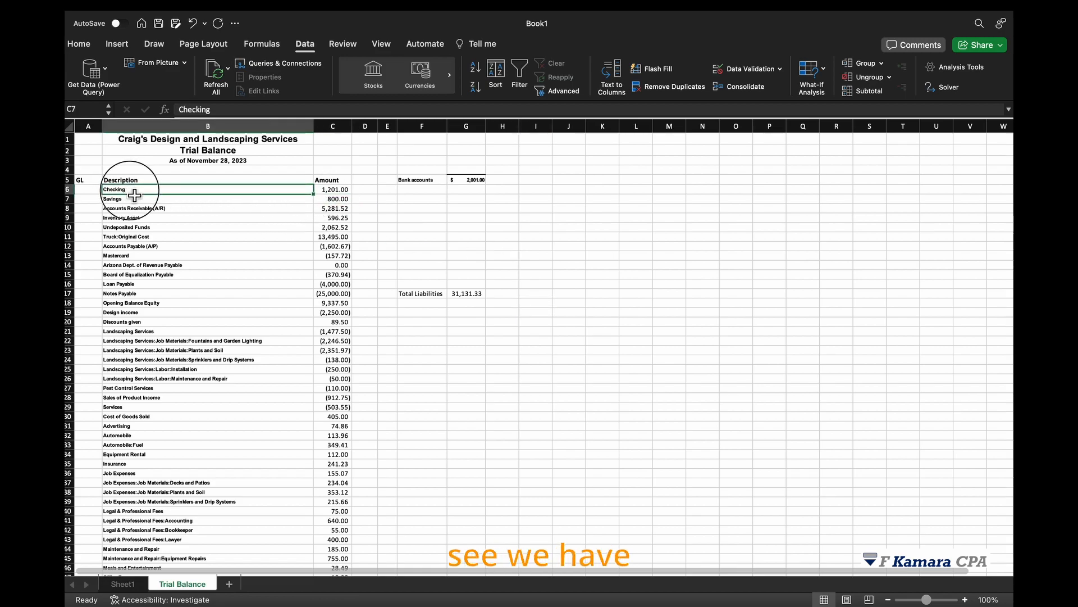
pyautogui.moveTo(136, 199); pyautogui.dragTo(144, 201)
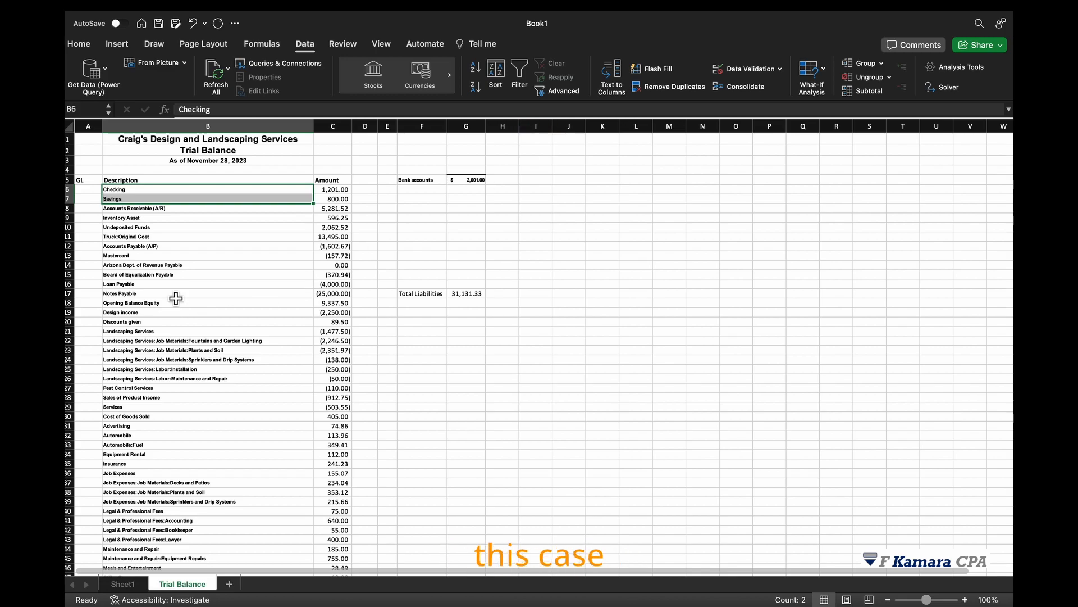
pyautogui.click(205, 257)
pyautogui.scroll(-2, 212, 330)
pyautogui.scroll(1, 241, 323)
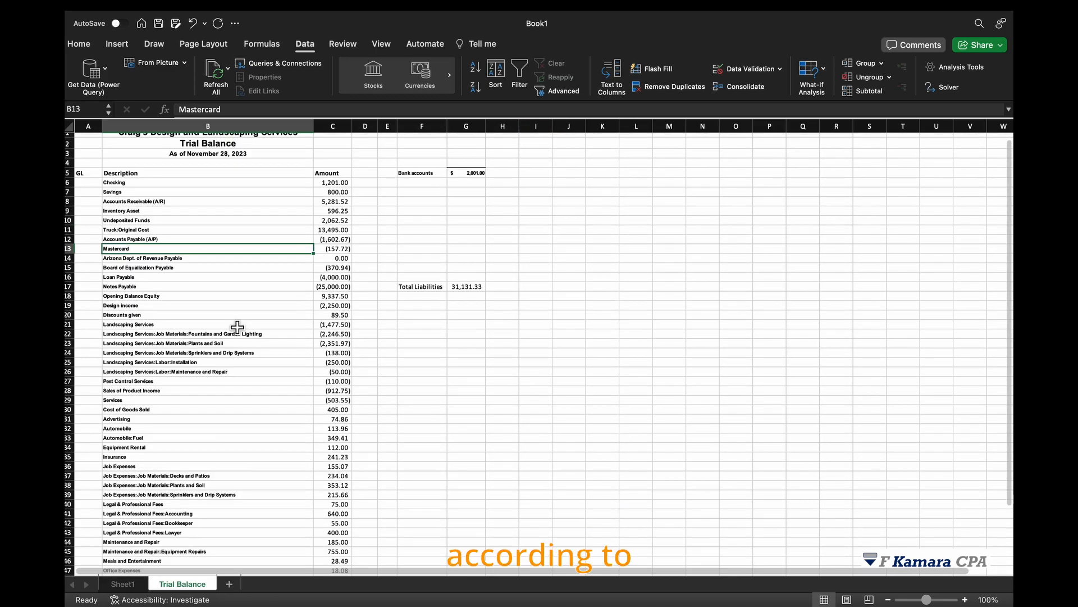
pyautogui.moveTo(140, 183); pyautogui.dragTo(334, 192)
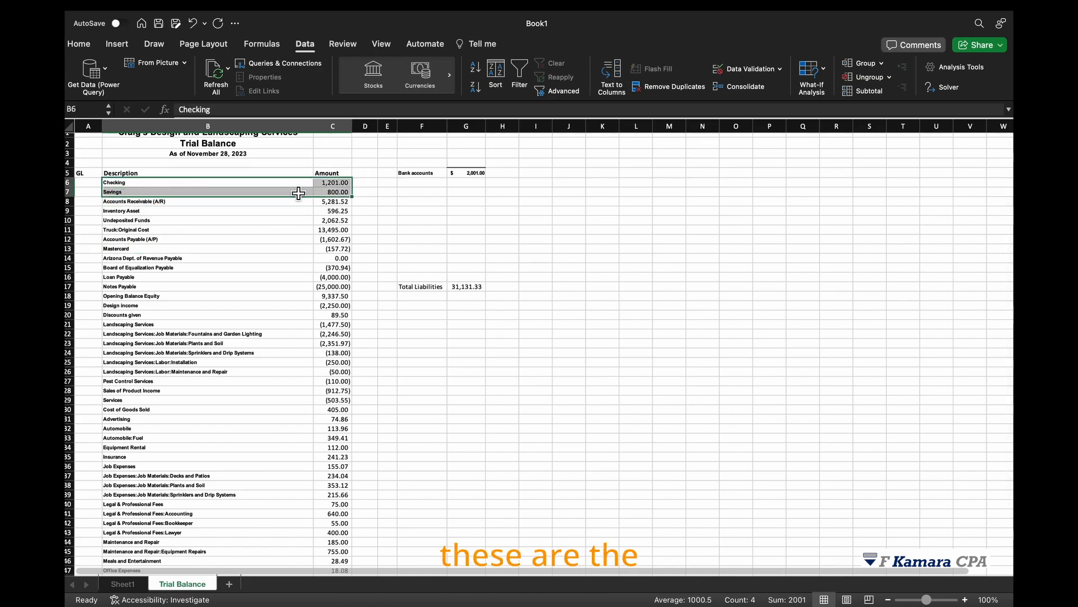
pyautogui.moveTo(247, 201); pyautogui.dragTo(342, 202)
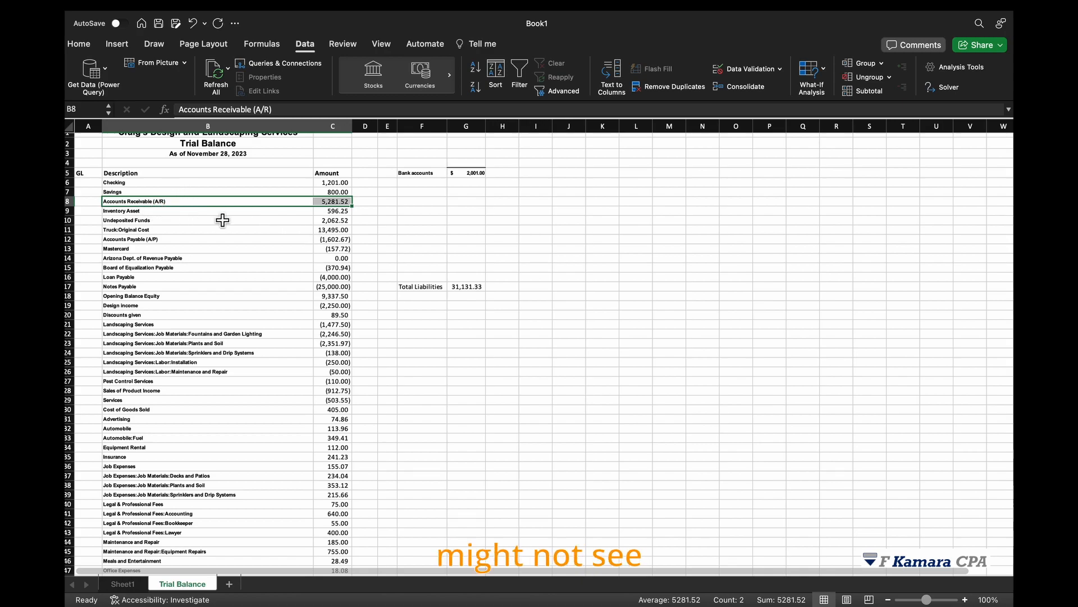
pyautogui.press('Down')
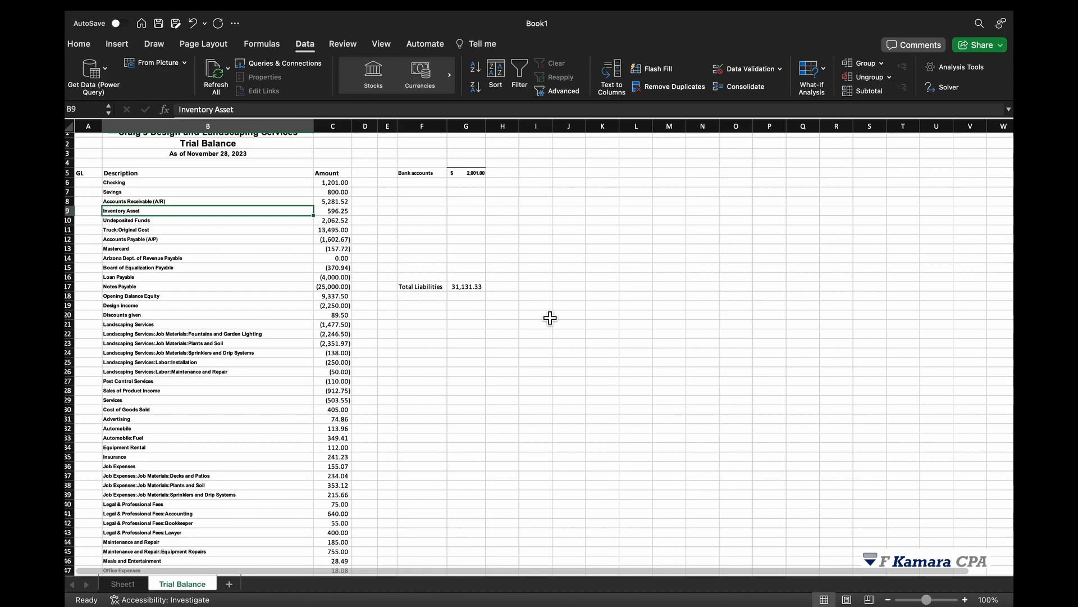
# Review the bank accounts total and the liability and asset rows it might be made of.
pyautogui.click(465, 173)
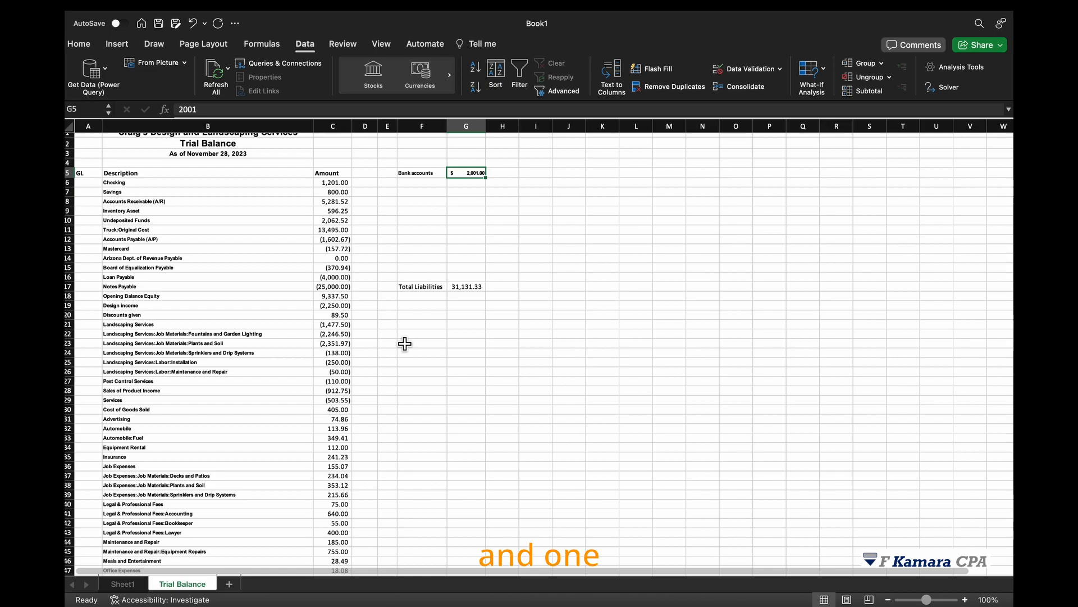
pyautogui.click(430, 184)
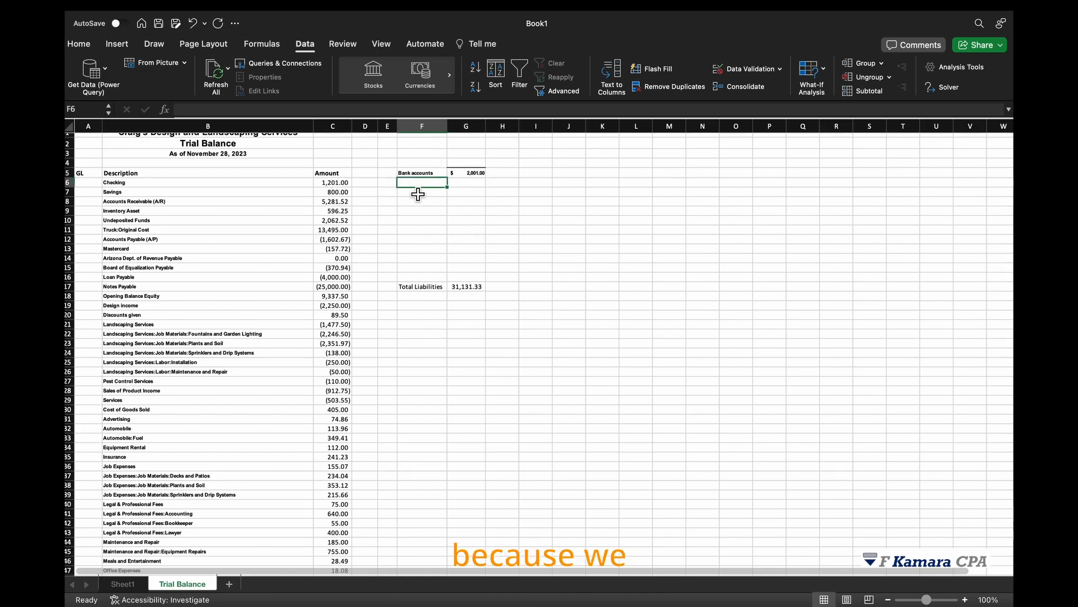
pyautogui.moveTo(333, 183); pyautogui.dragTo(333, 192)
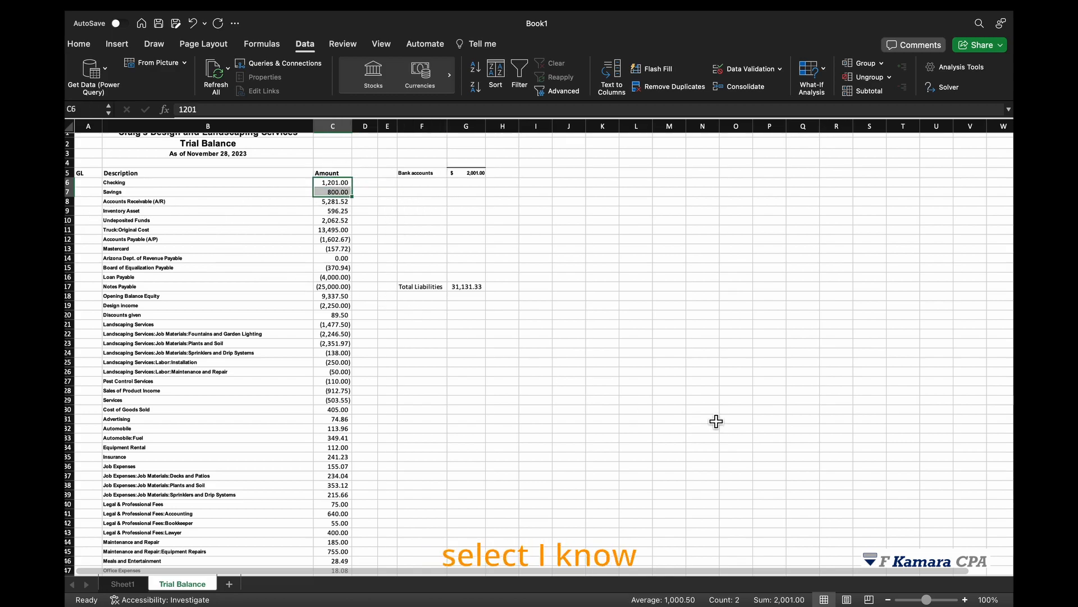
pyautogui.moveTo(788, 604)
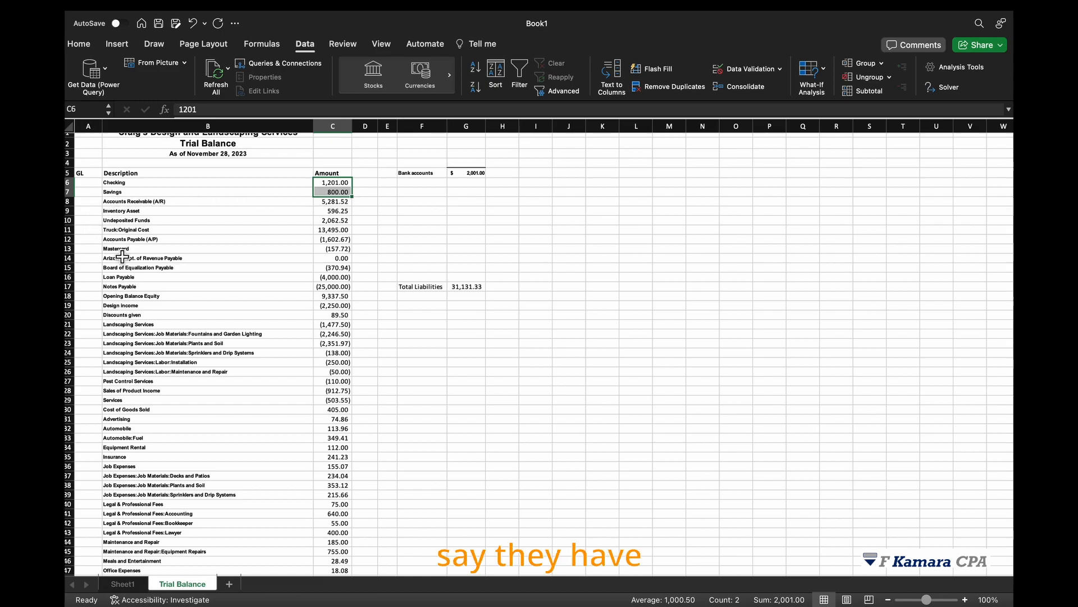
pyautogui.click(78, 242)
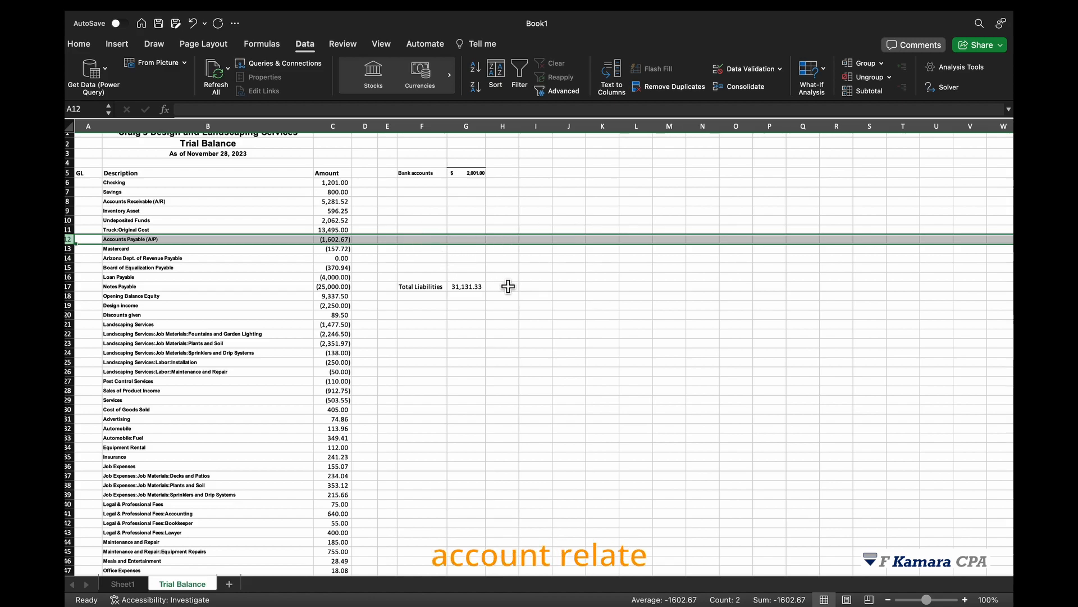
pyautogui.click(535, 333)
pyautogui.scroll(1, 540, 326)
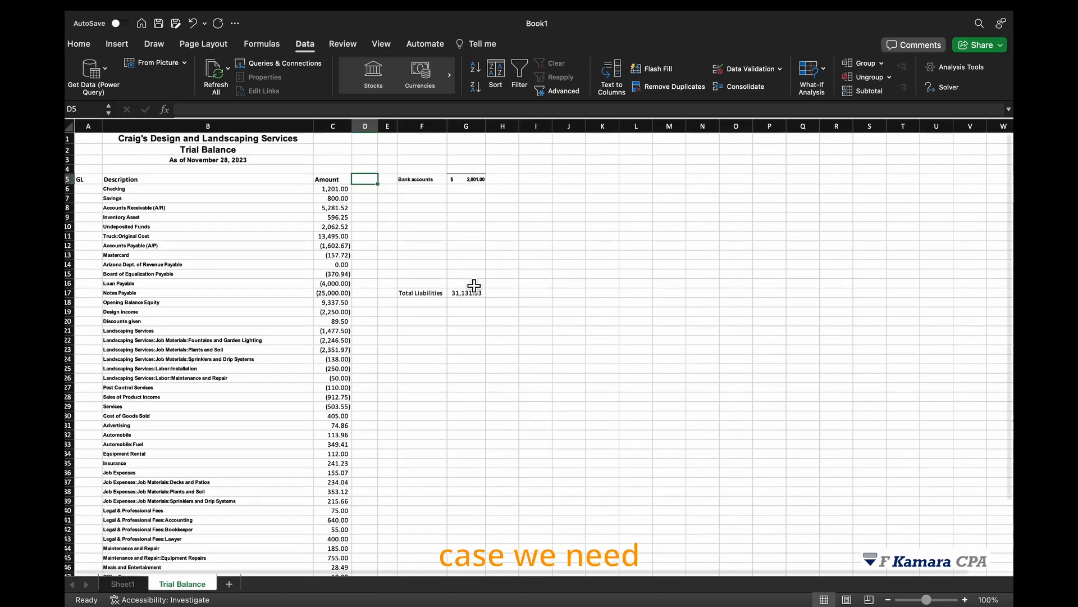
pyautogui.scroll(-2, 474, 285)
pyautogui.scroll(2, 474, 286)
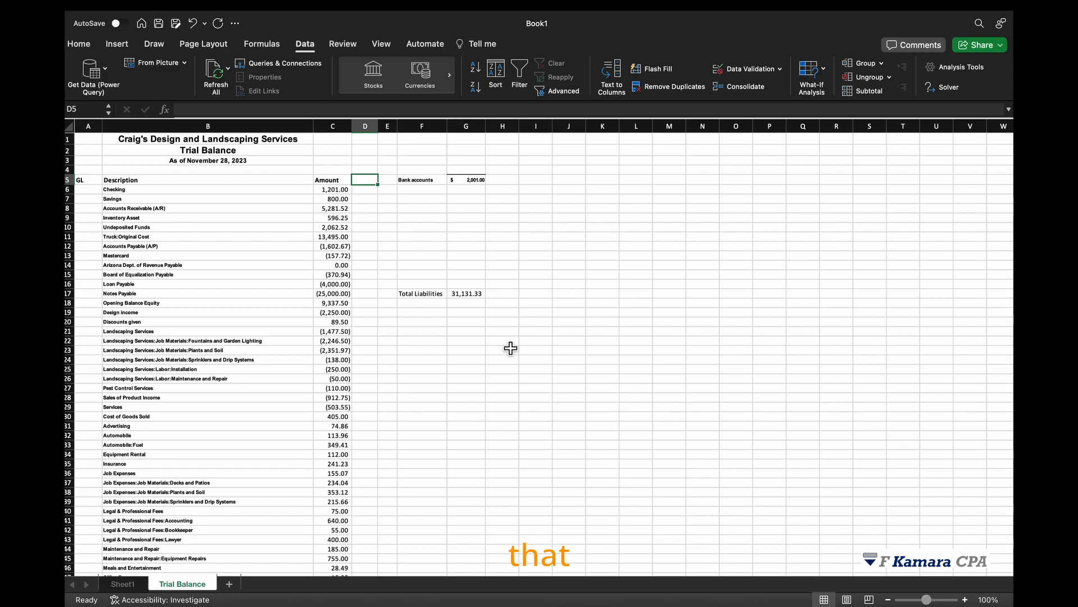
pyautogui.scroll(-5, 510, 349)
pyautogui.scroll(-3, 510, 349)
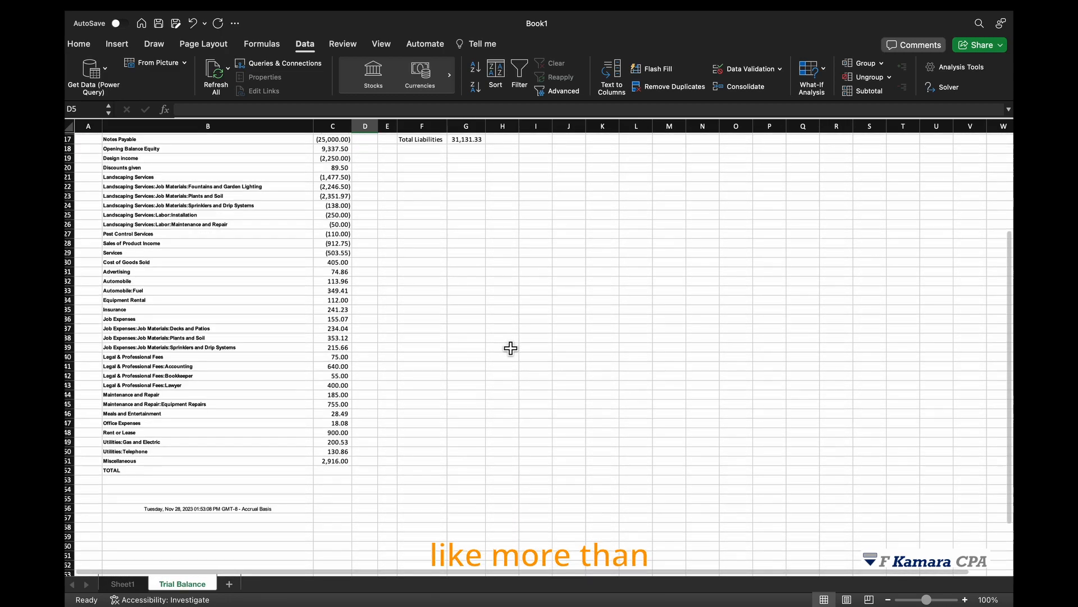
pyautogui.scroll(8, 510, 348)
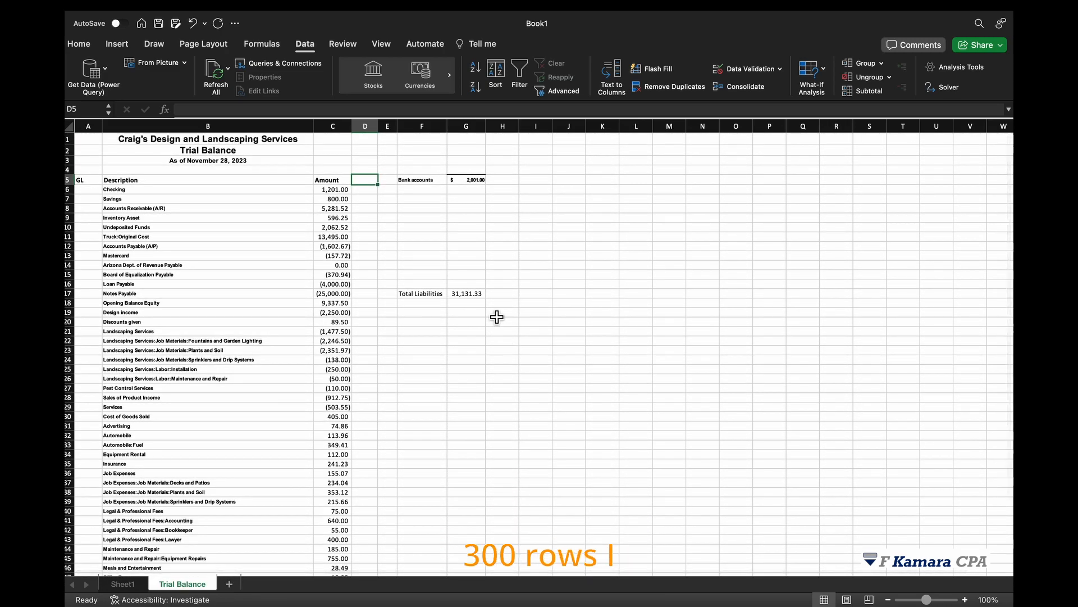
pyautogui.click(480, 184)
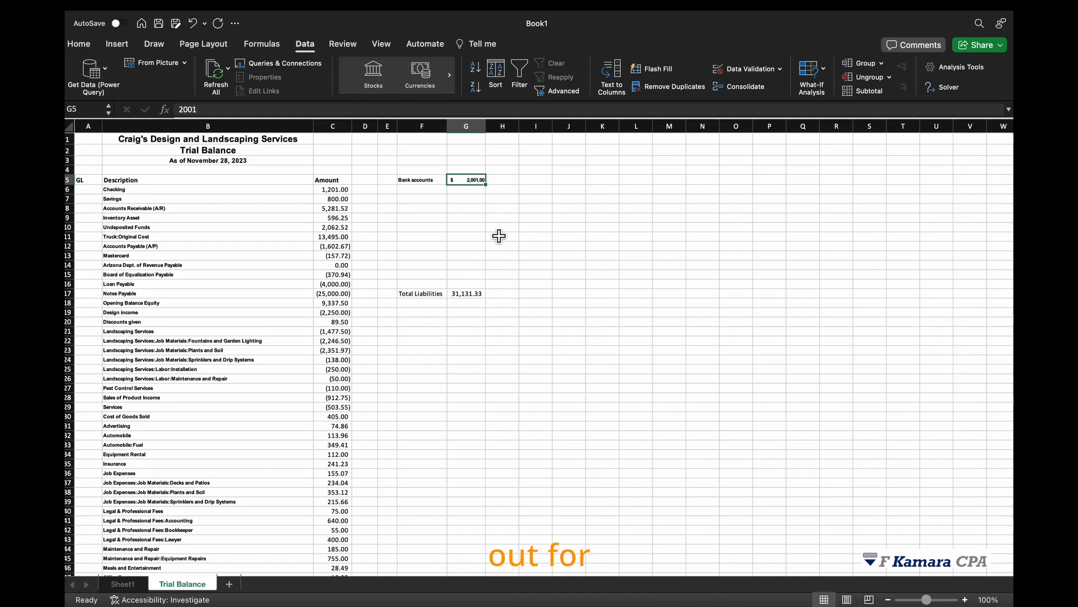
pyautogui.click(417, 181)
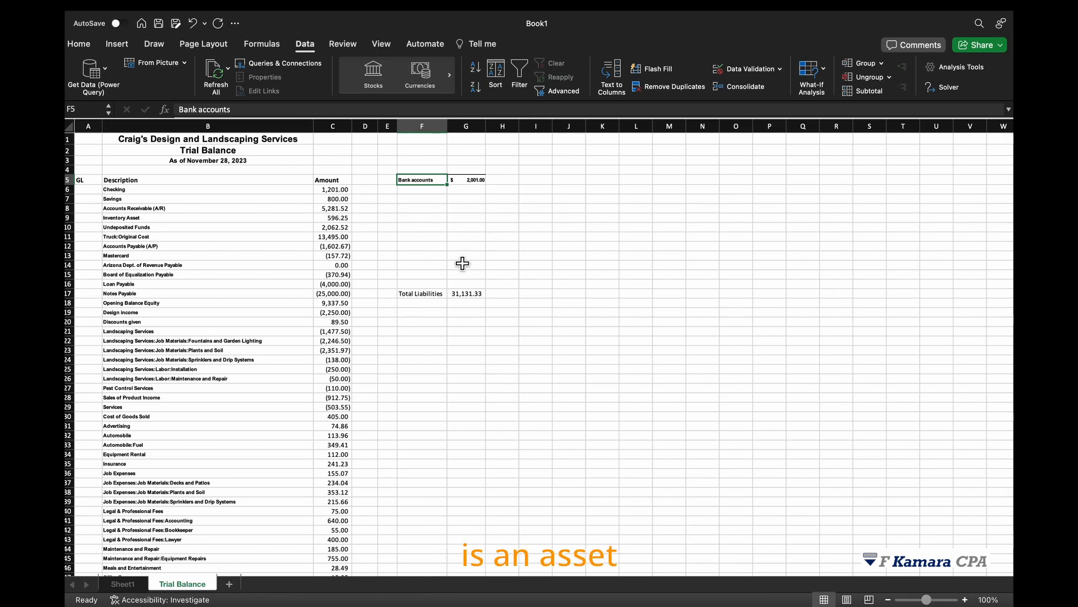
# Fill cells D6 to D11, beside the asset amounts, with a blue background.
pyautogui.moveTo(365, 189)
pyautogui.mouseDown()
pyautogui.moveTo(373, 385)
pyautogui.moveTo(368, 412)
pyautogui.moveTo(361, 405)
pyautogui.mouseUp()
pyautogui.scroll(-5, 409, 228)
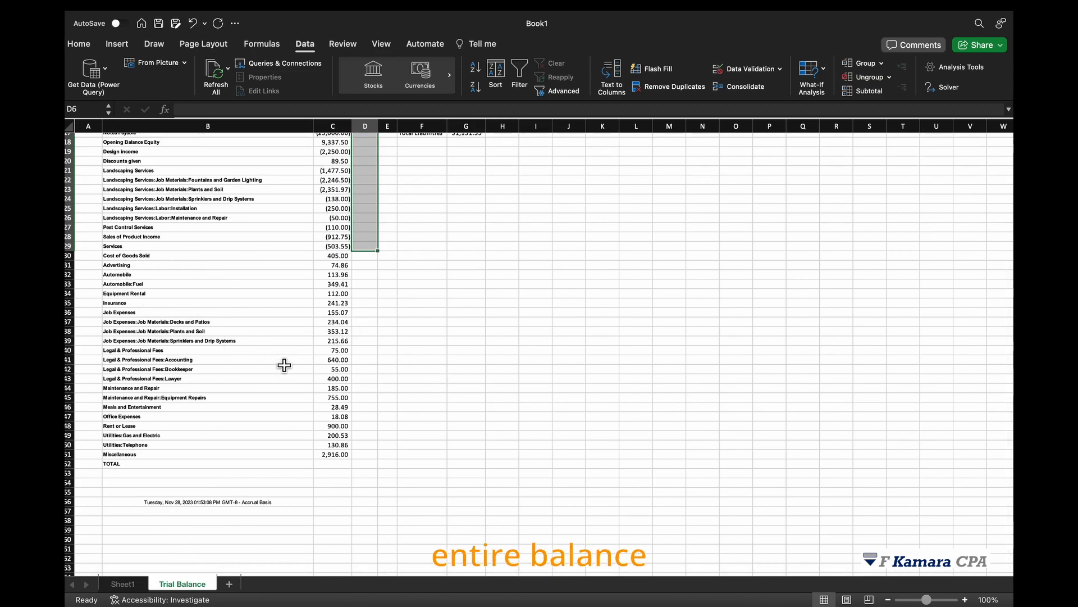
pyautogui.scroll(5, 370, 324)
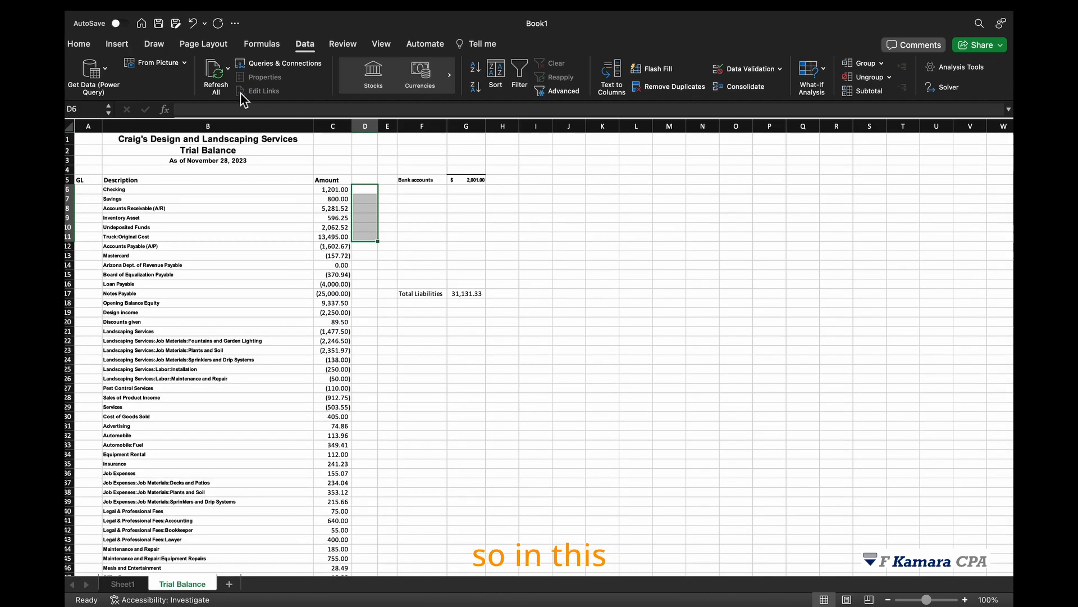
pyautogui.click(80, 44)
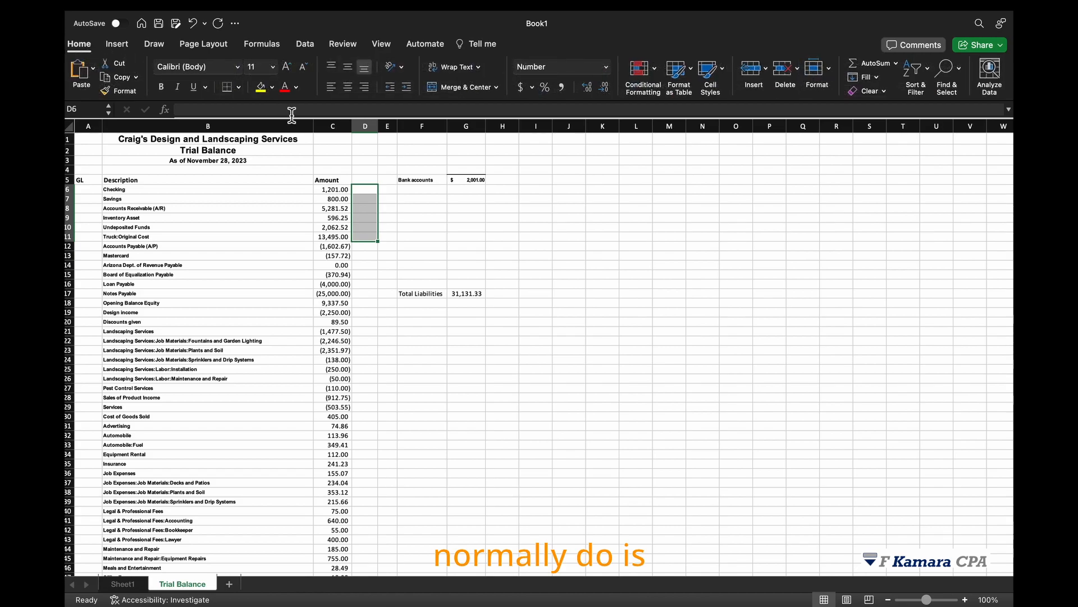
pyautogui.click(274, 92)
pyautogui.click(301, 160)
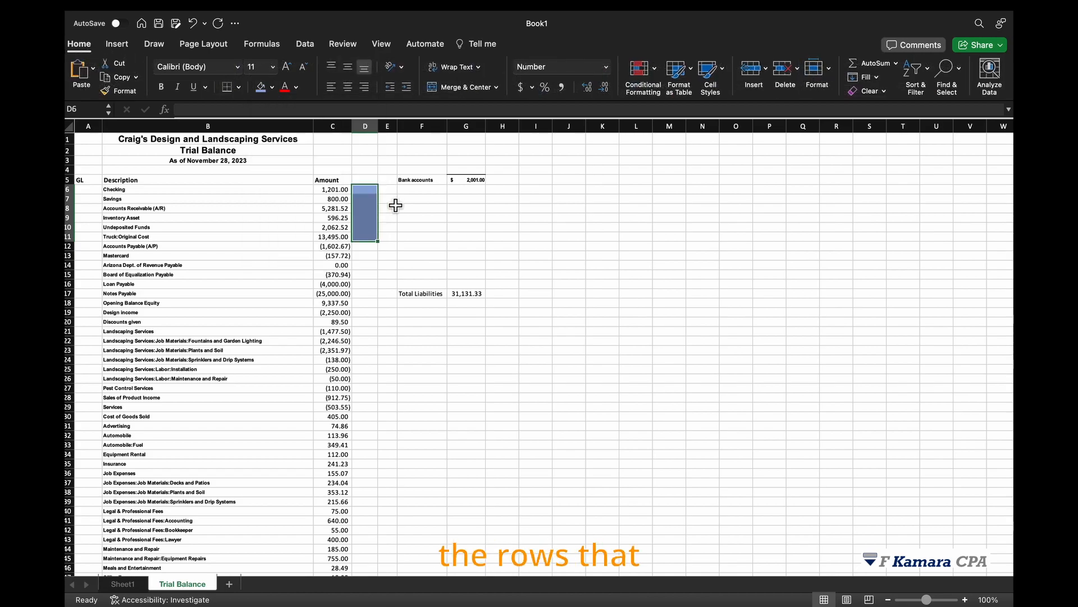
pyautogui.click(466, 227)
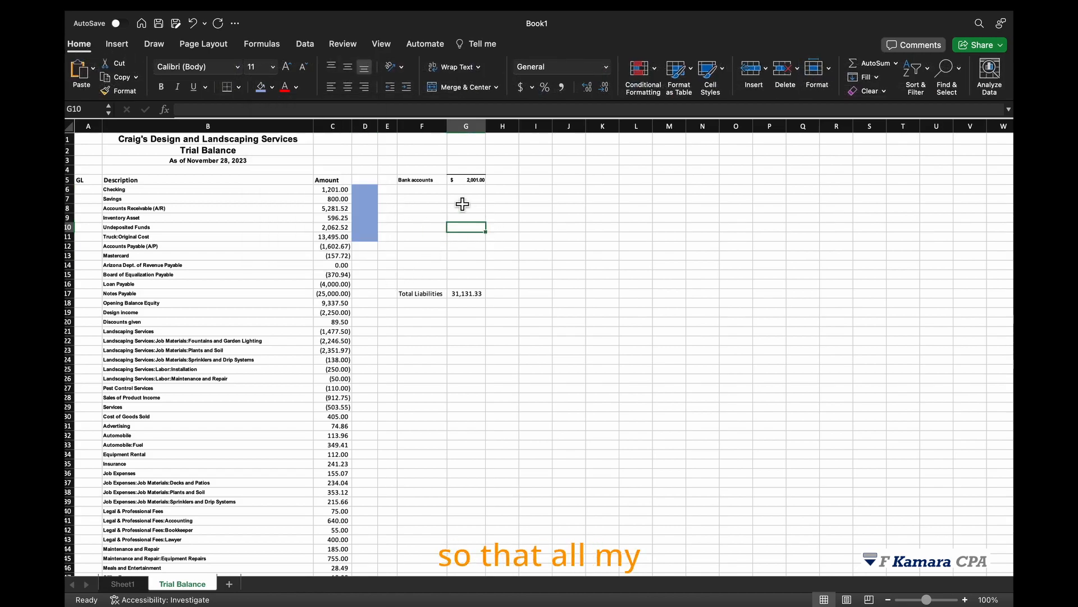
pyautogui.moveTo(363, 190); pyautogui.dragTo(360, 245)
pyautogui.click(363, 244)
pyautogui.moveTo(365, 190); pyautogui.dragTo(363, 239)
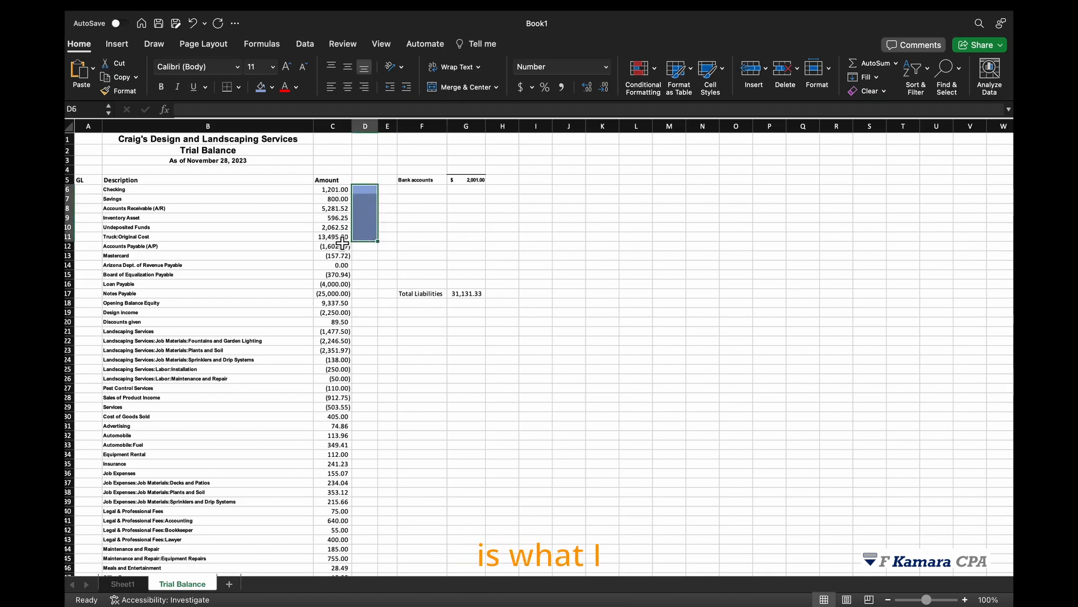
# Enter a formula in D5 that computes SUMPRODUCT of the amounts C6:C11 and the blue cells D6:D11.
pyautogui.click(374, 182)
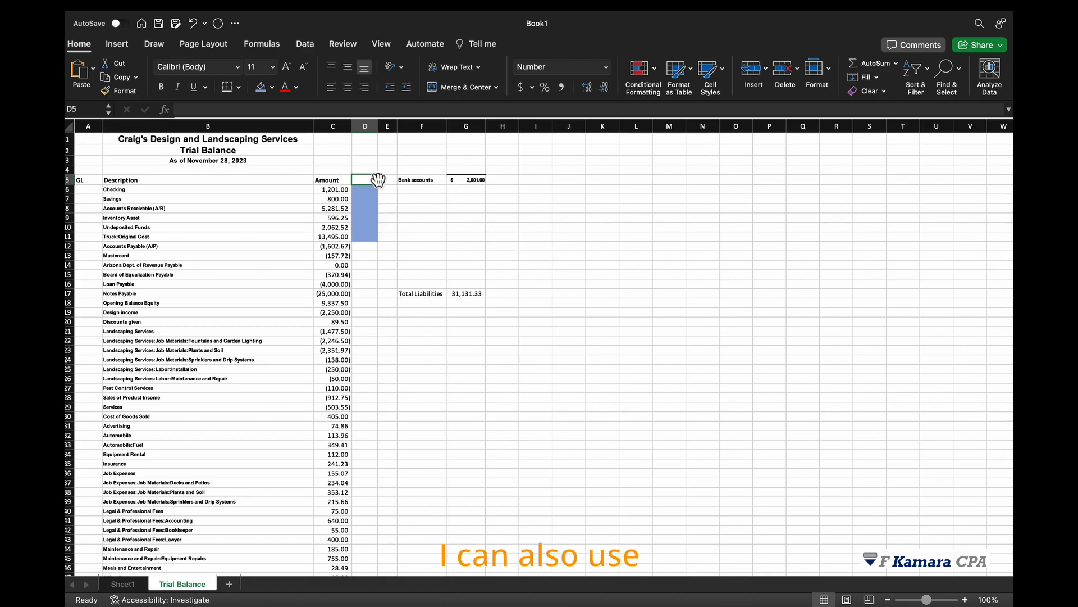
pyautogui.write('=sump')
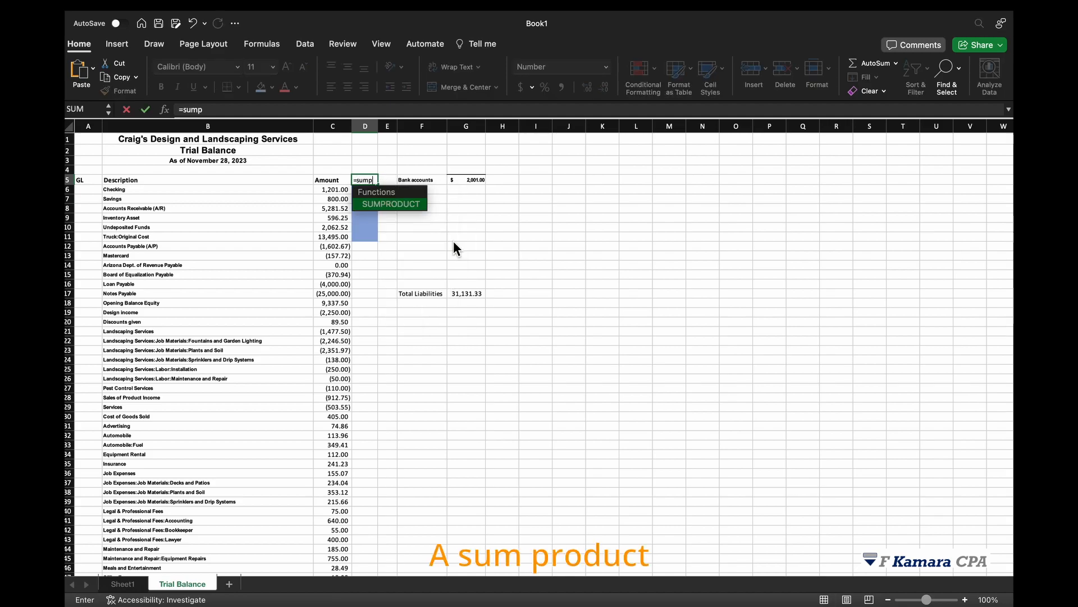
pyautogui.press('Tab')
pyautogui.moveTo(331, 196); pyautogui.dragTo(334, 240)
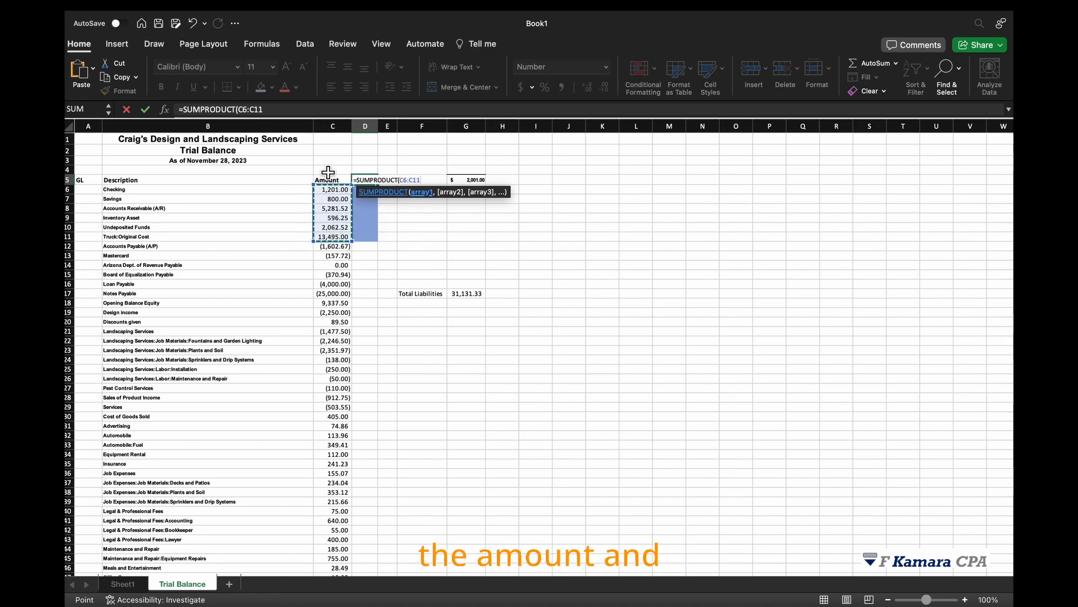
pyautogui.write(',')
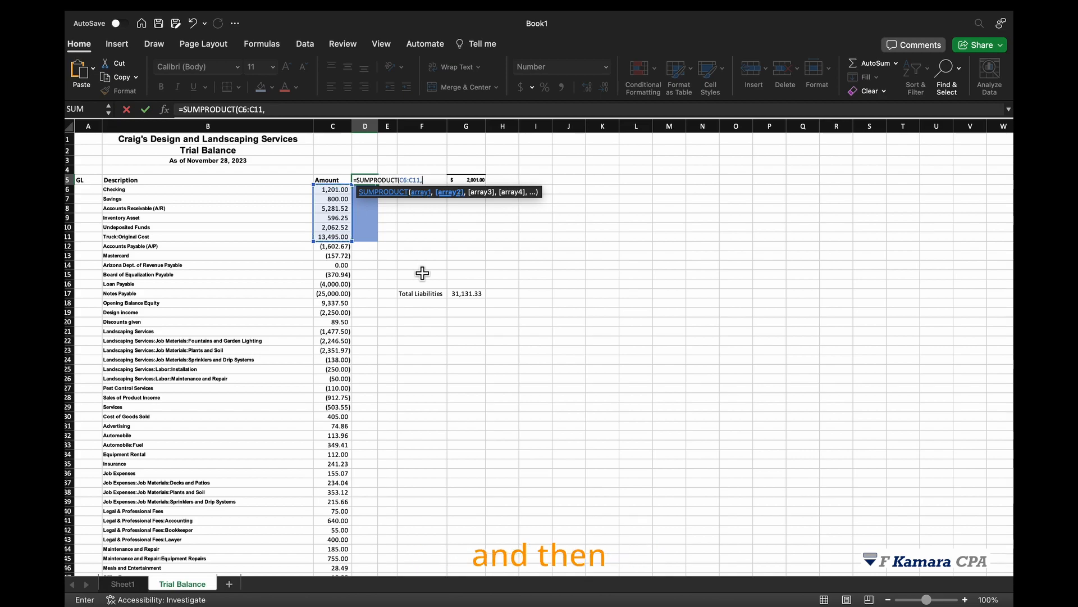
pyautogui.click(364, 191)
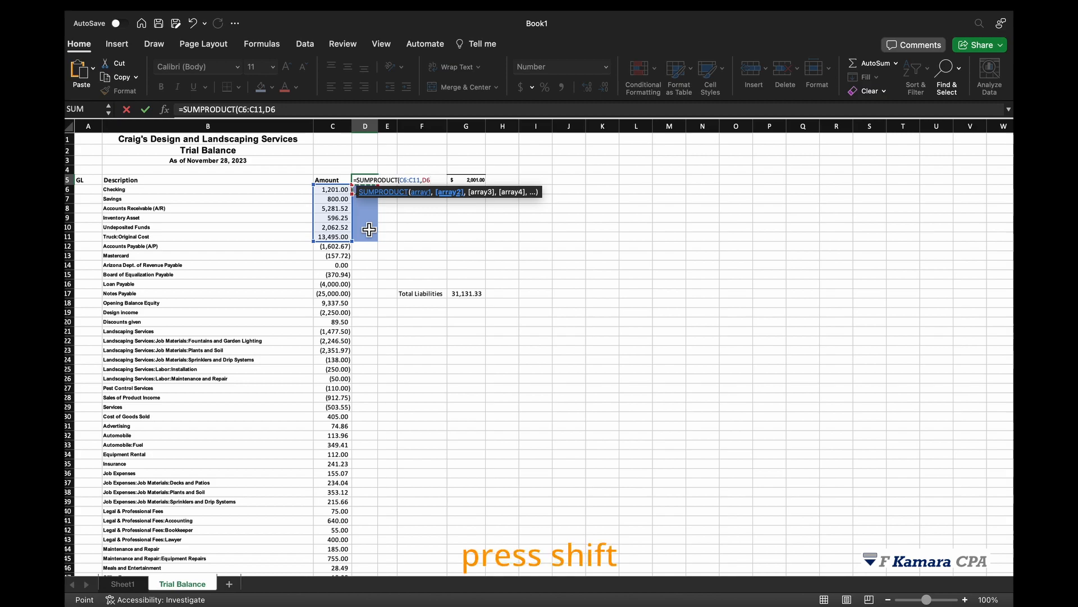
pyautogui.hotkey('shift', 'Down')
pyautogui.hotkey('shift', 'Down')
pyautogui.hotkey('shift', 'Down')
pyautogui.hotkey('shift', 'Down')
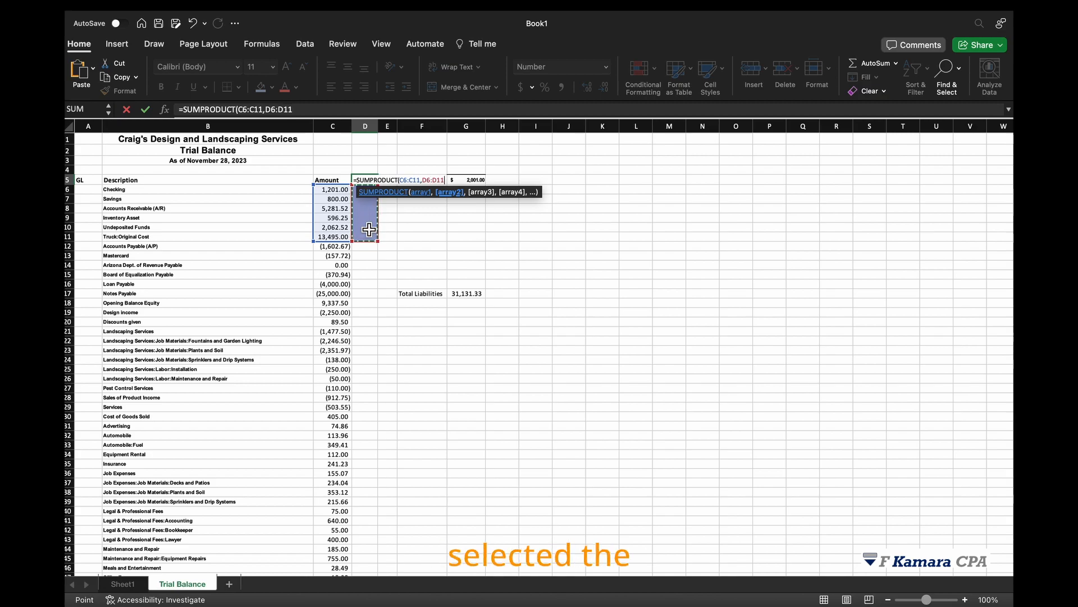
pyautogui.write(')')
pyautogui.press('Return')
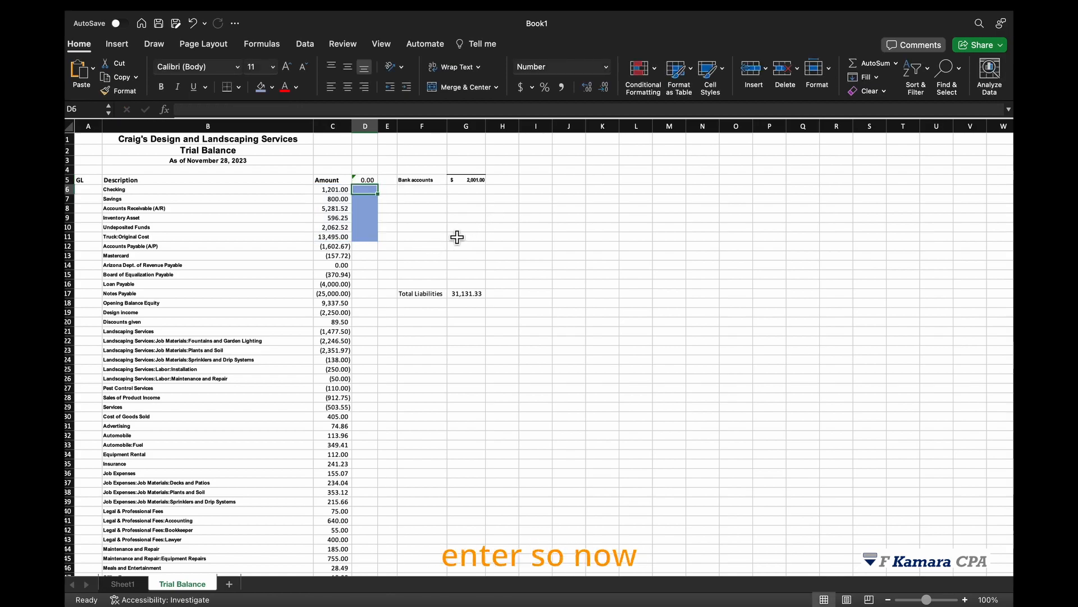
# Compare the formula in D5 and the bank accounts total in G5 with the checking, savings and other asset amounts.
pyautogui.click(368, 182)
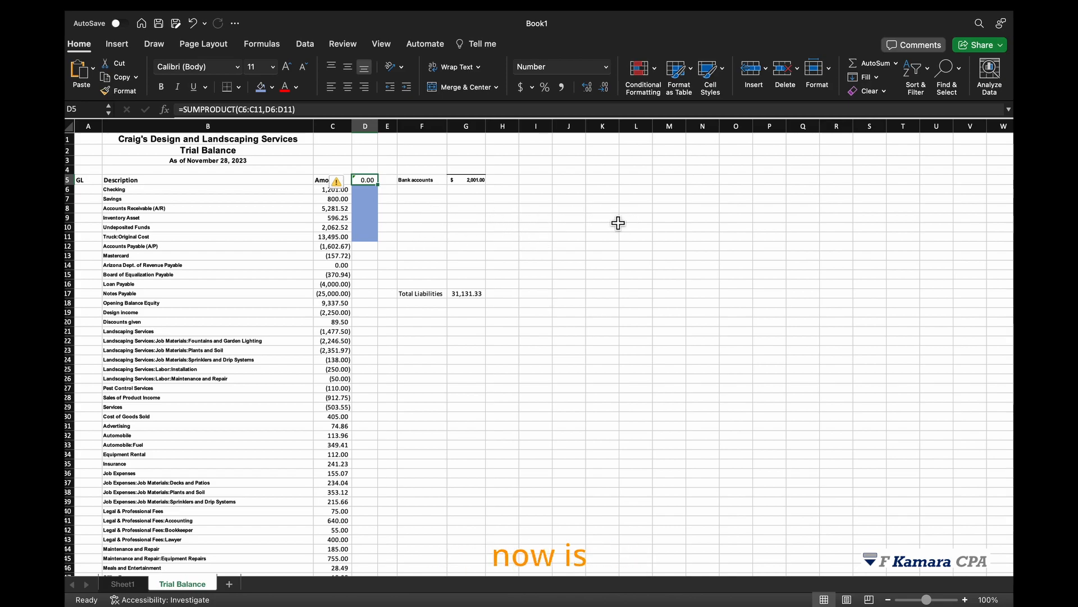
pyautogui.click(475, 180)
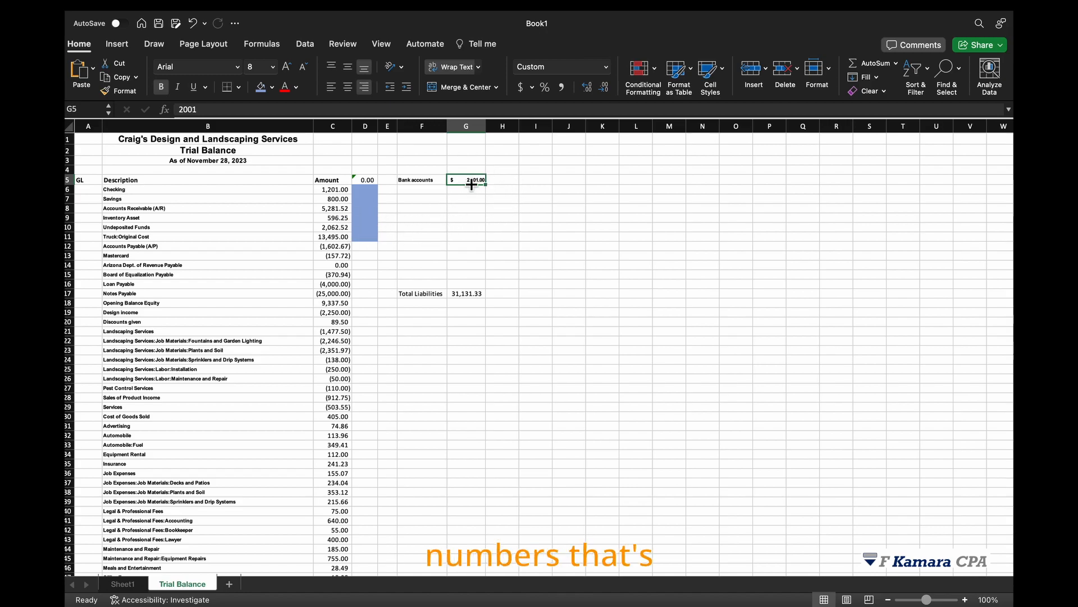
pyautogui.moveTo(333, 189); pyautogui.dragTo(332, 236)
pyautogui.click(478, 180)
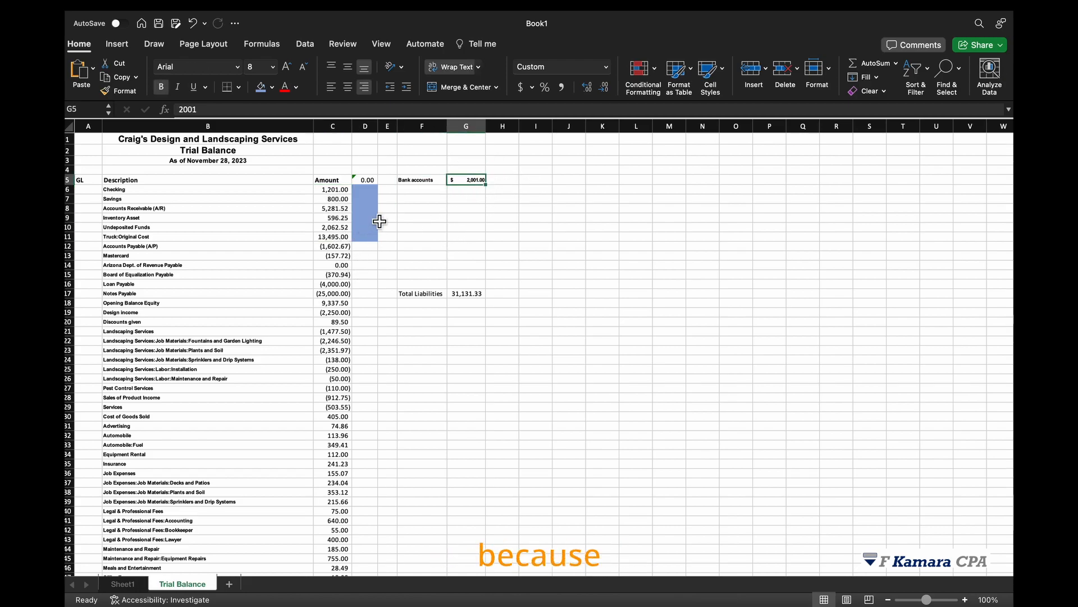
pyautogui.moveTo(334, 191); pyautogui.dragTo(336, 201)
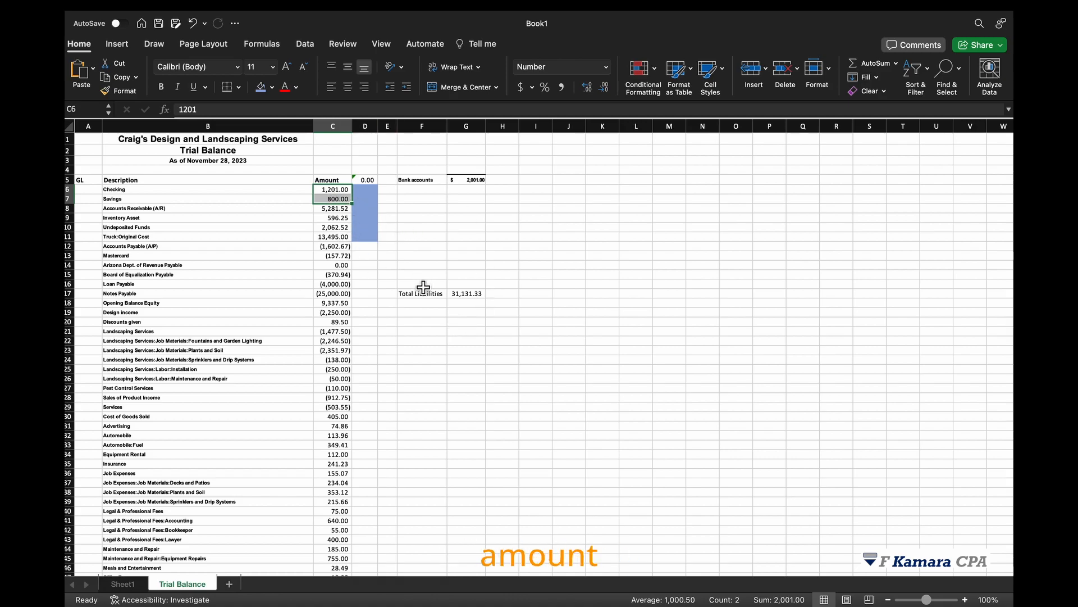
pyautogui.click(477, 182)
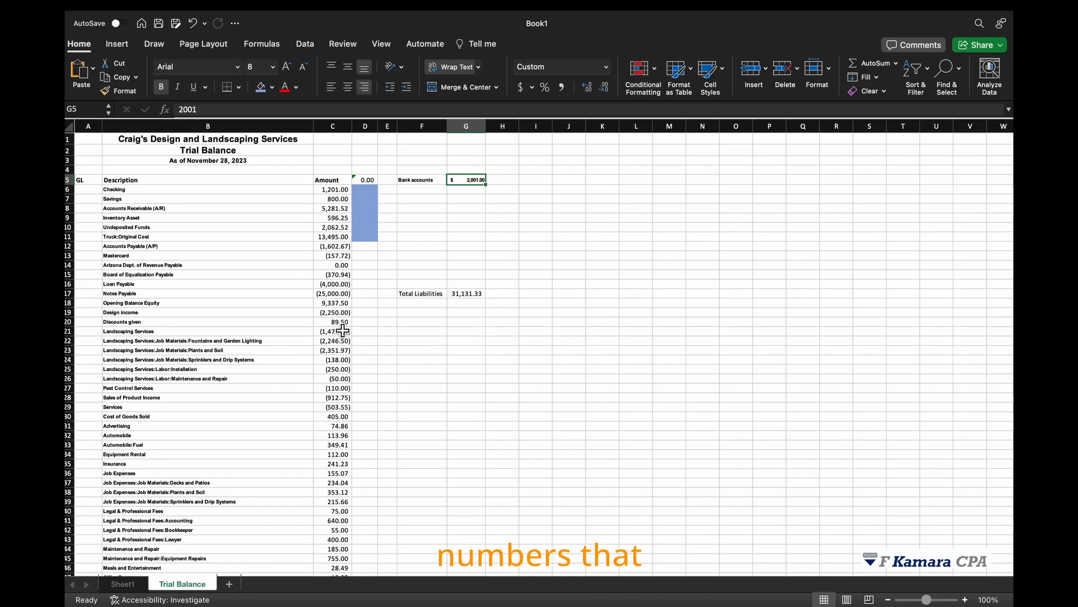
pyautogui.click(480, 180)
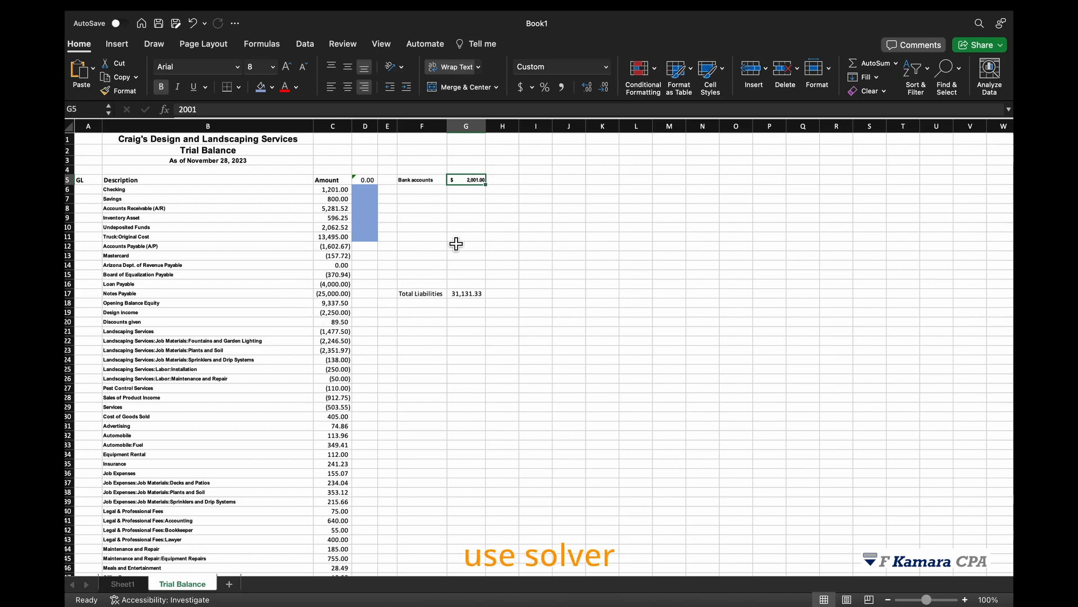
pyautogui.click(337, 237)
pyautogui.click(338, 209)
pyautogui.click(340, 190)
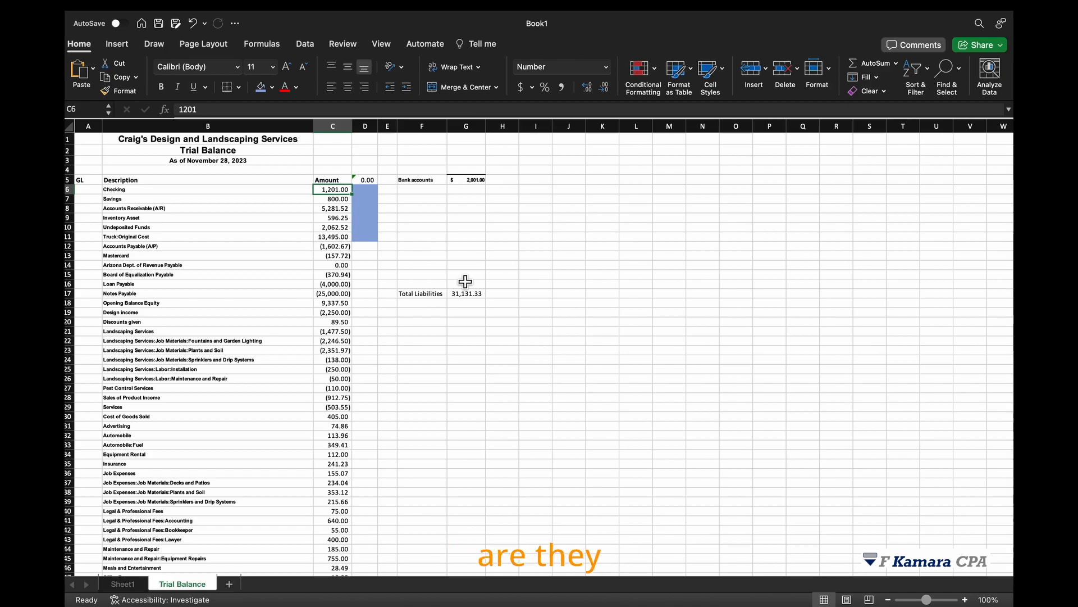
pyautogui.click(466, 180)
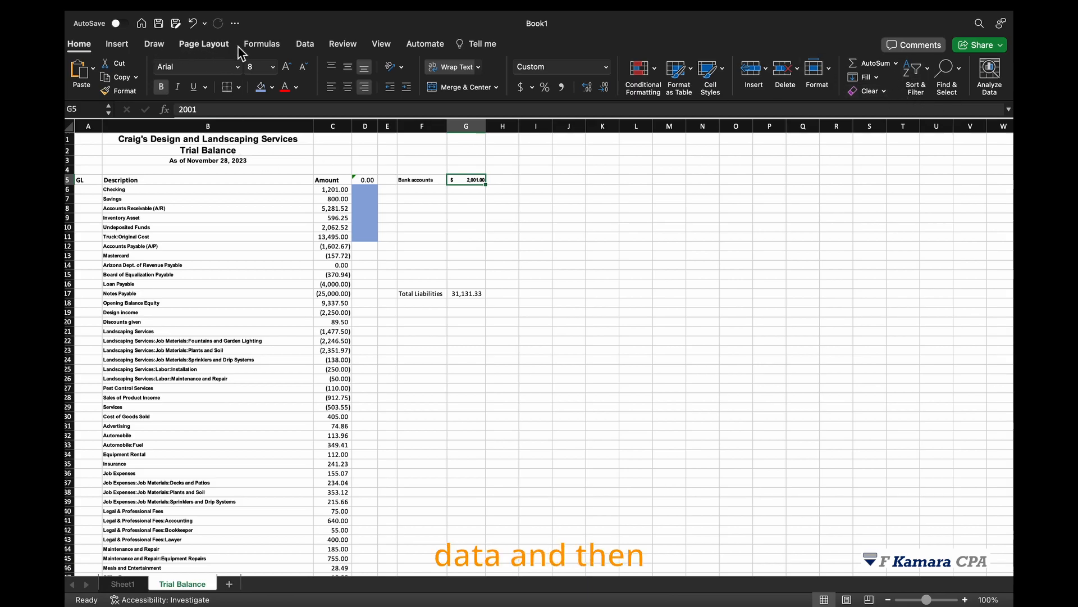
# Open Solver and set the objective cell to D5.
pyautogui.click(305, 44)
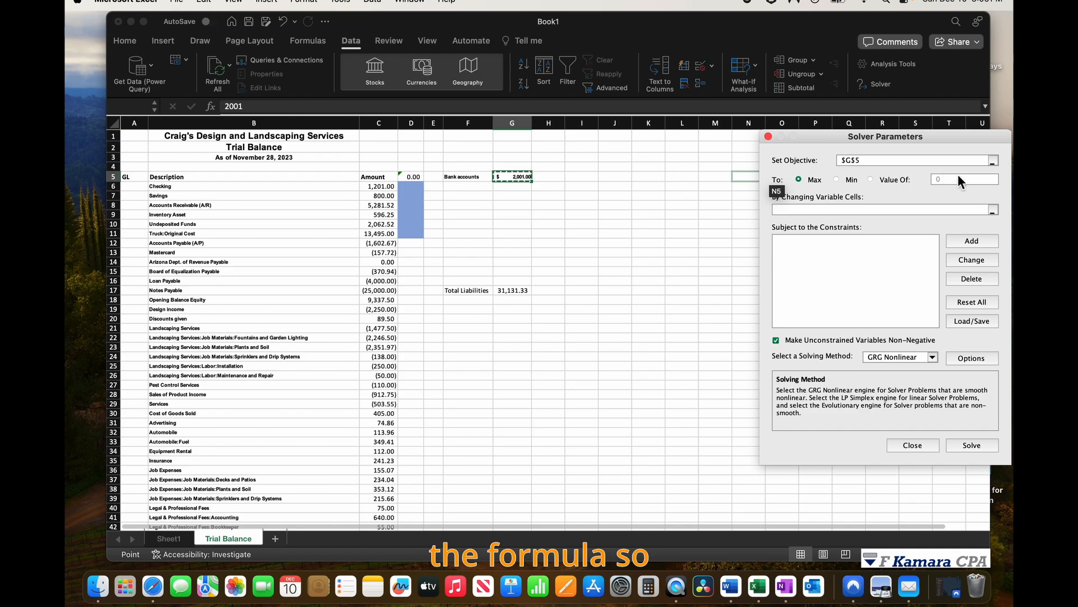
pyautogui.click(992, 161)
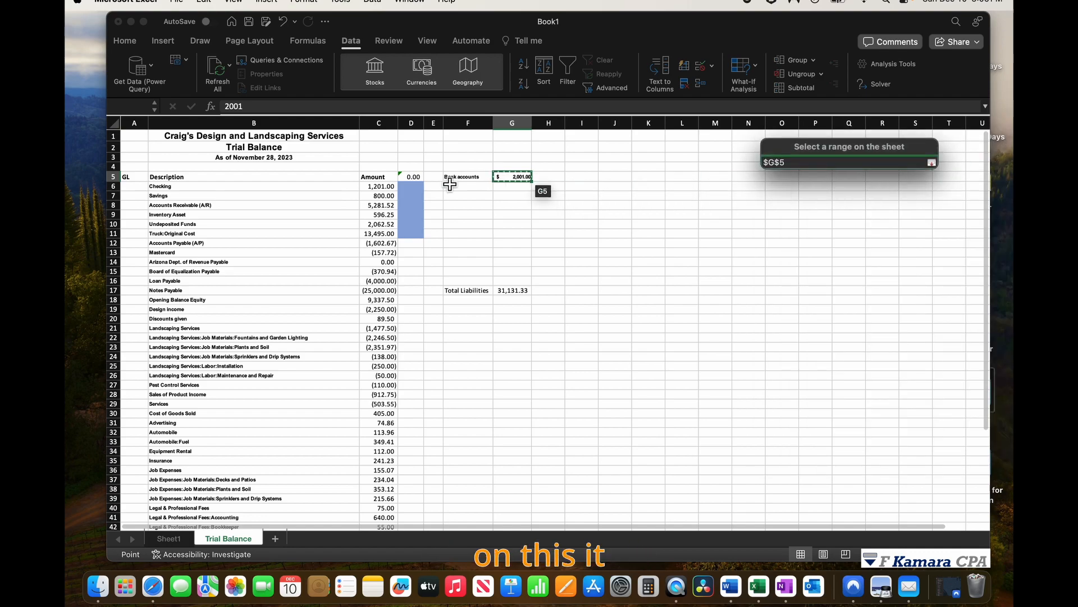
pyautogui.click(416, 178)
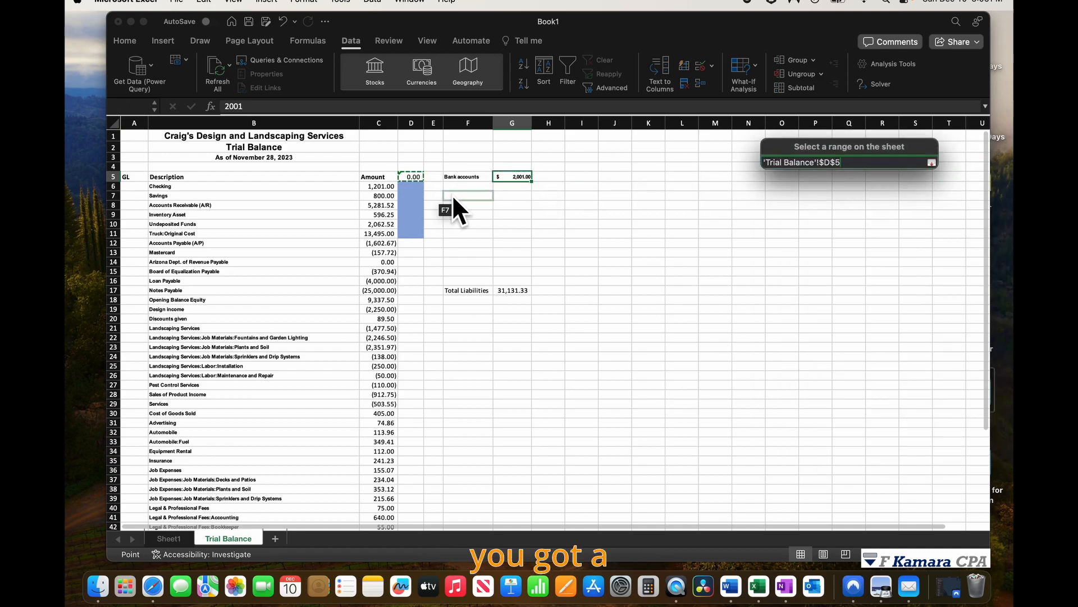
pyautogui.click(932, 163)
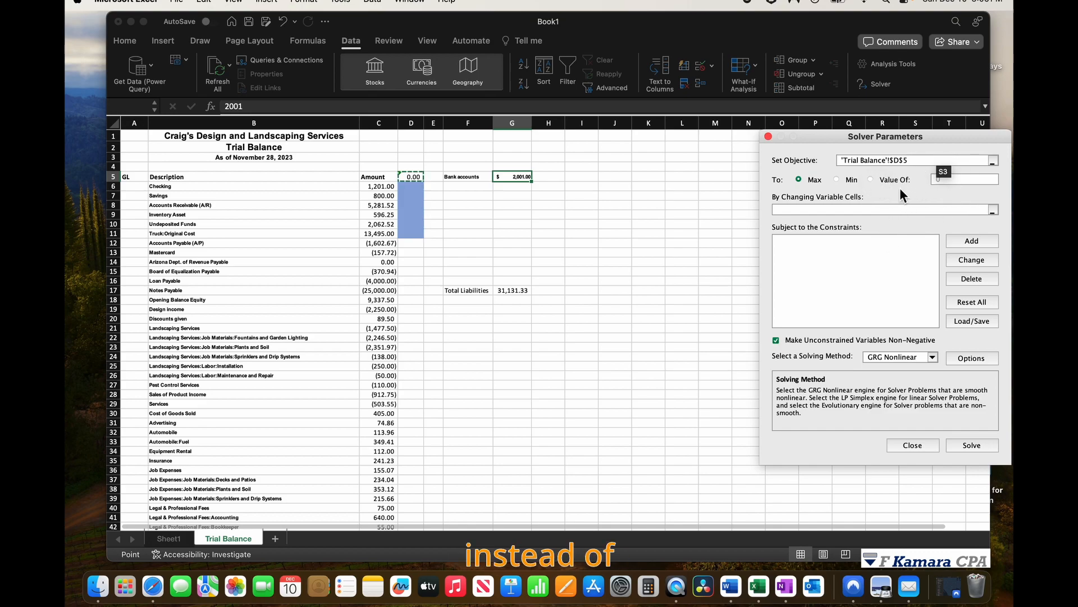
# Set Solver to reach a value of 2001 by changing cells D6:D11.
pyautogui.click(882, 181)
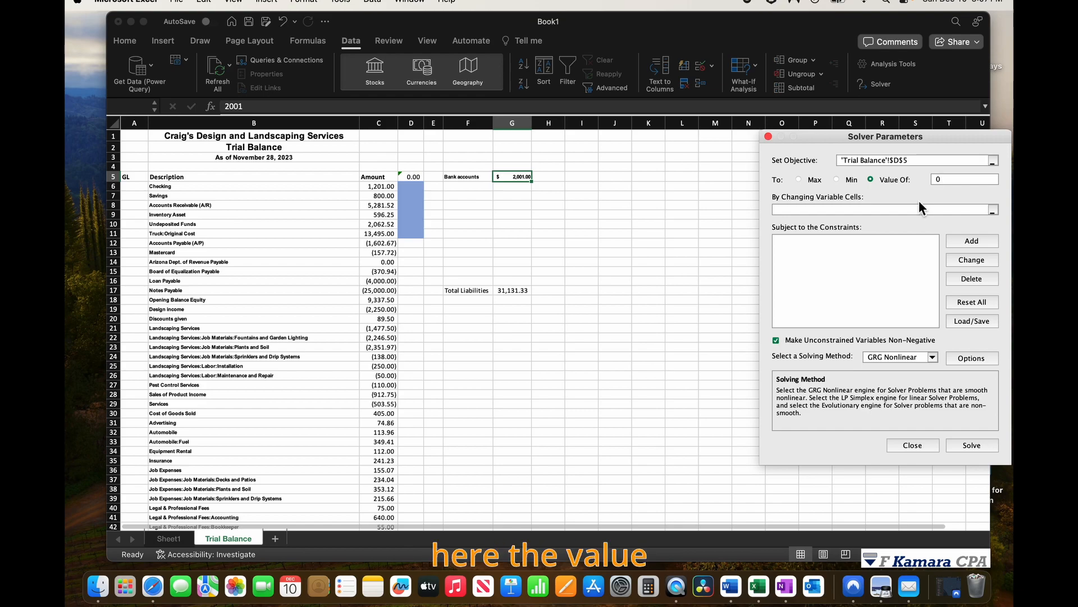
pyautogui.press('BackSpace')
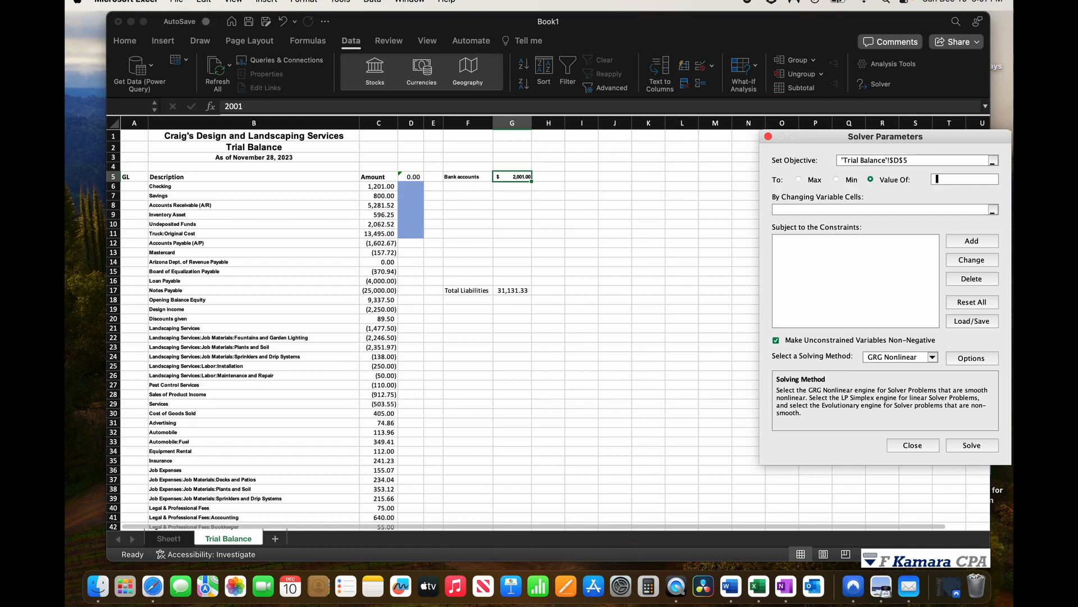
pyautogui.write('2')
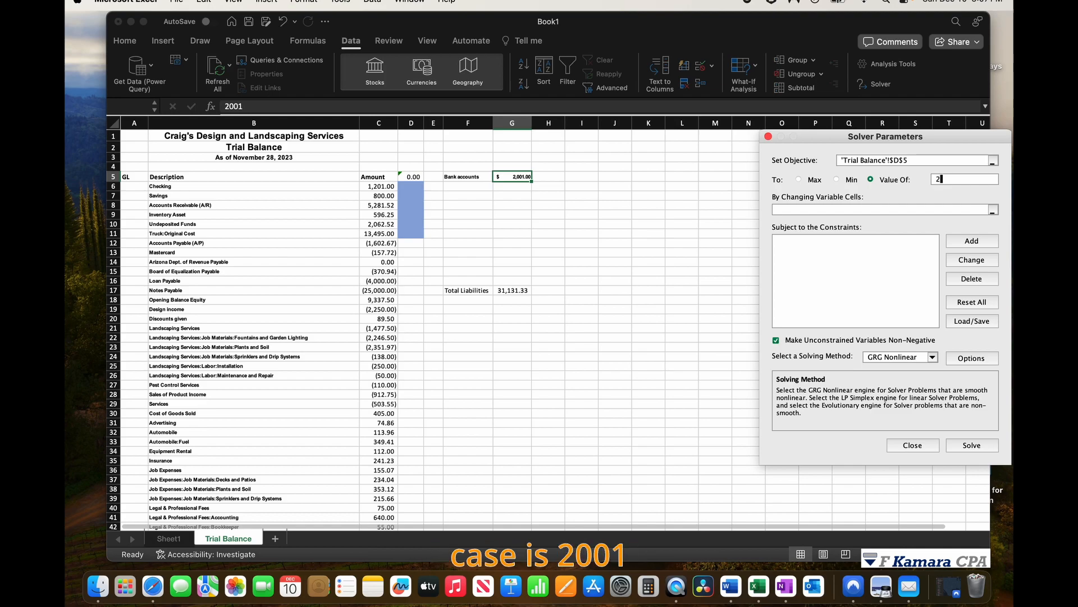
pyautogui.write('001')
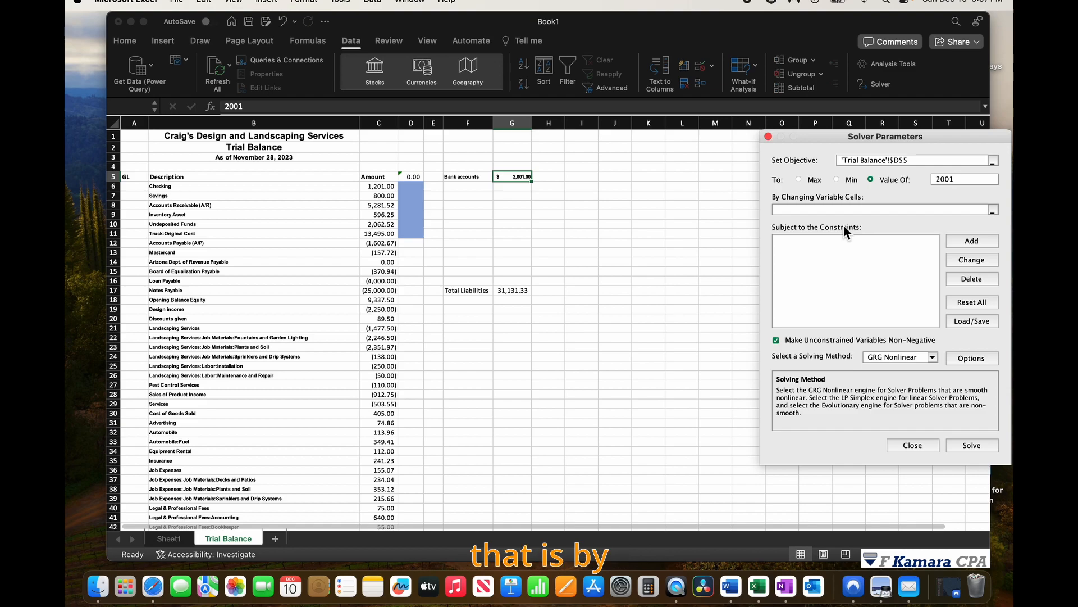
pyautogui.click(993, 212)
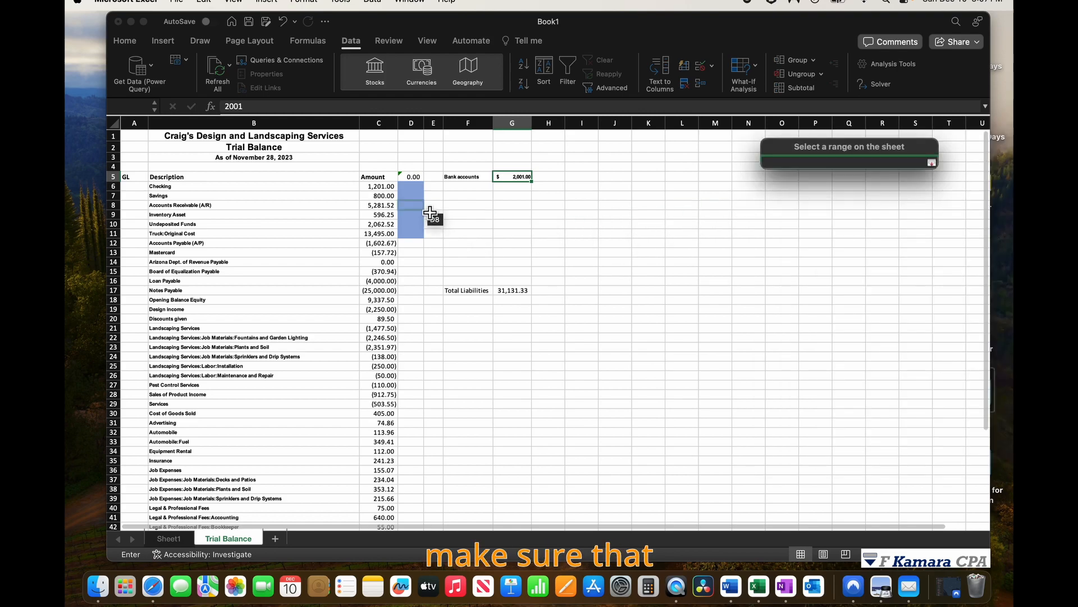
pyautogui.moveTo(417, 188); pyautogui.dragTo(419, 233)
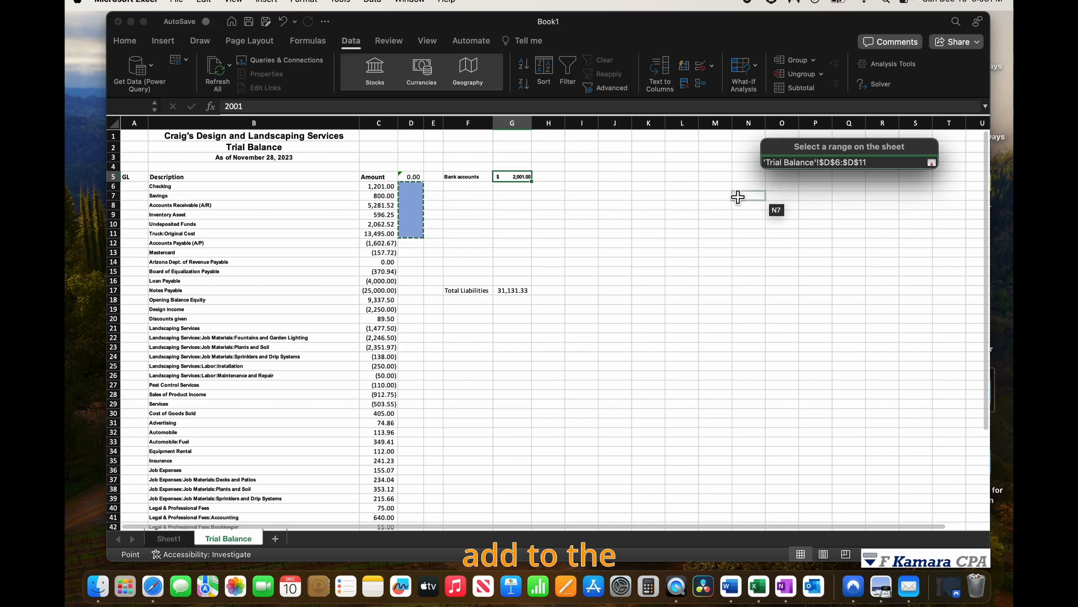
pyautogui.click(932, 163)
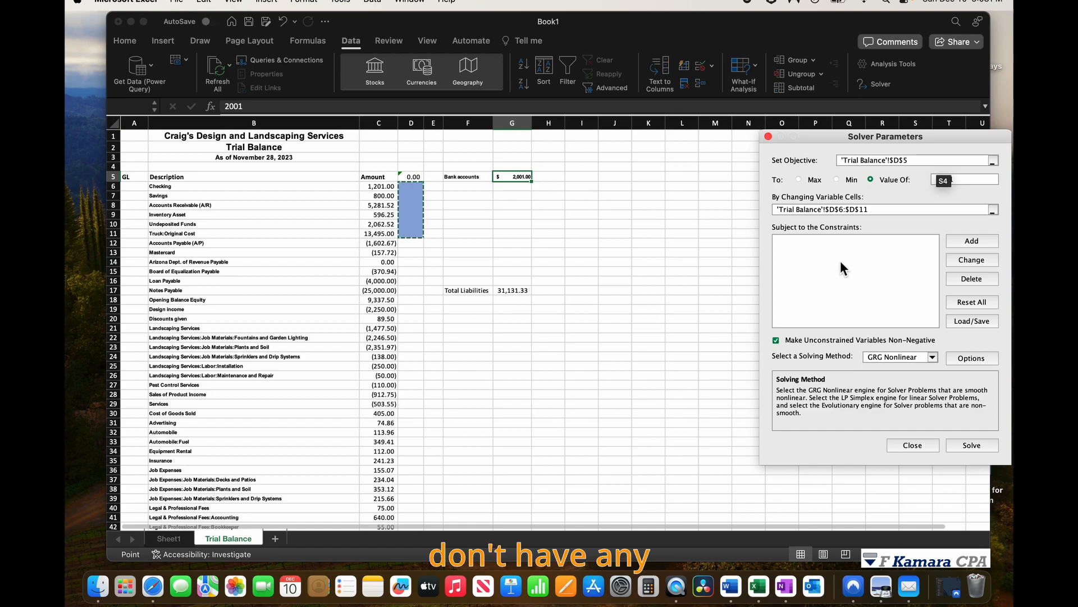
# Add a binary constraint on D6:D11 and solve with the Simplex LP method.
pyautogui.click(965, 238)
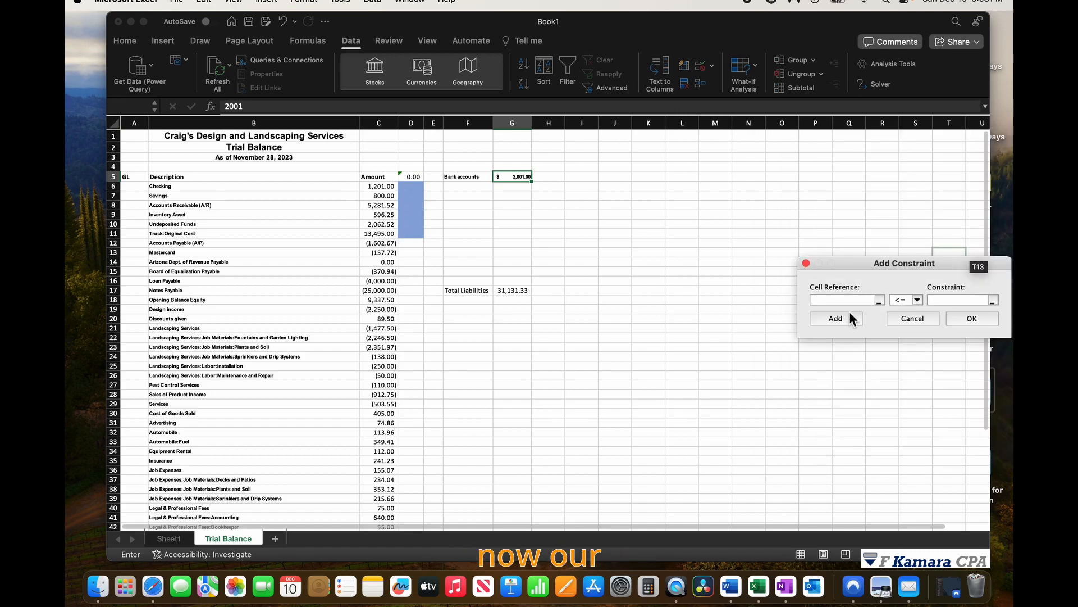
pyautogui.click(918, 299)
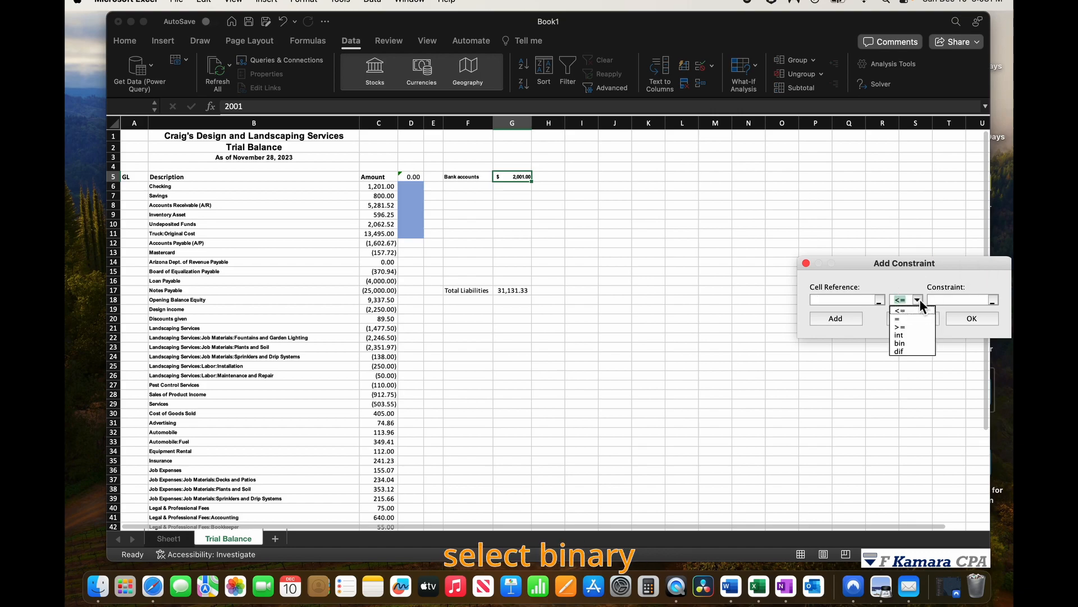
pyautogui.click(905, 343)
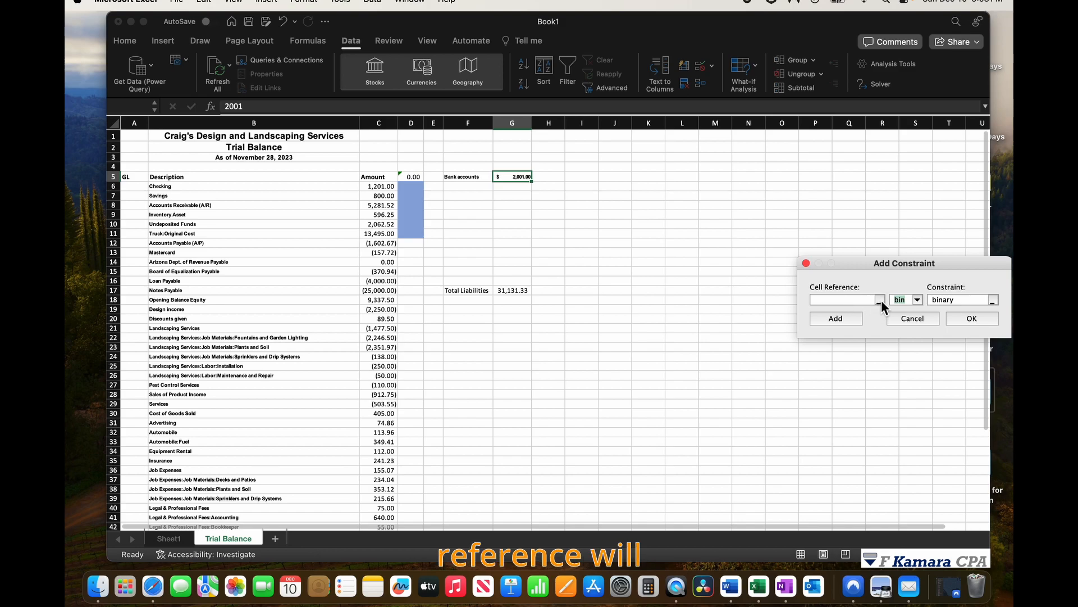
pyautogui.click(859, 302)
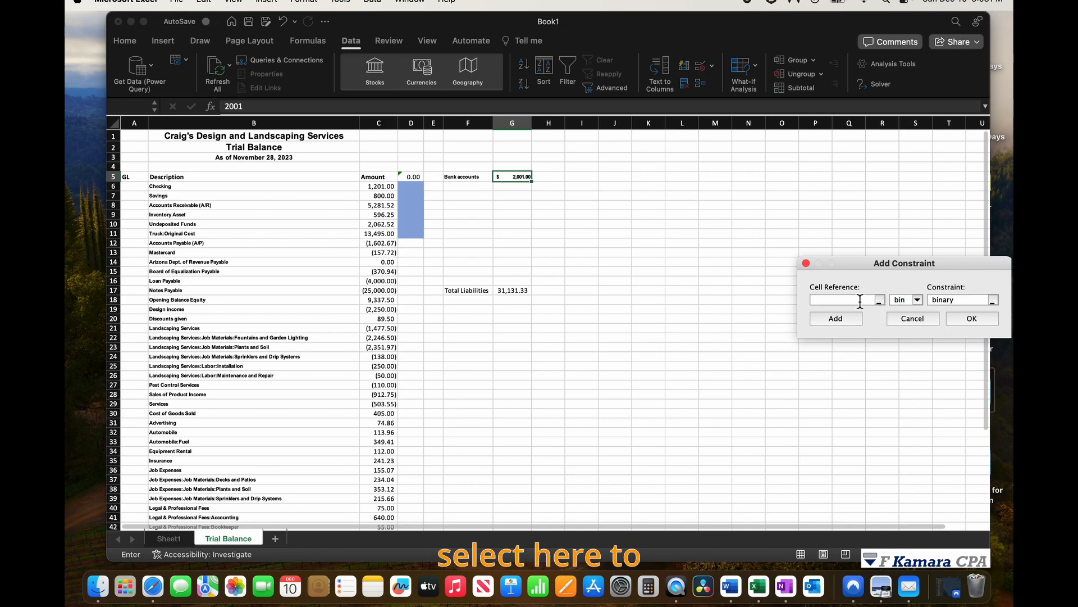
pyautogui.click(879, 300)
pyautogui.moveTo(414, 193); pyautogui.dragTo(416, 237)
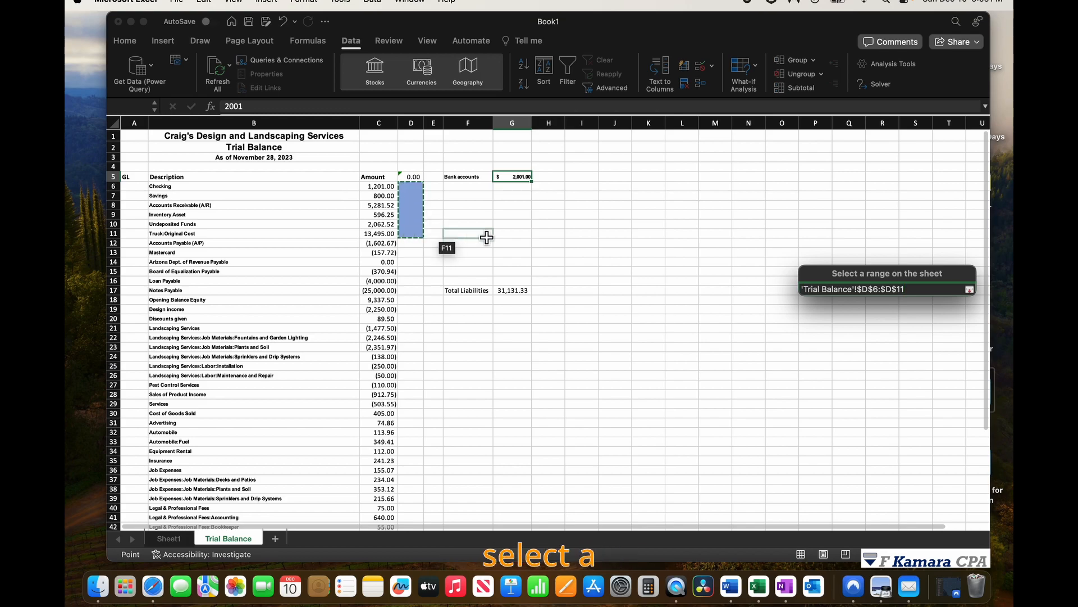
pyautogui.click(970, 289)
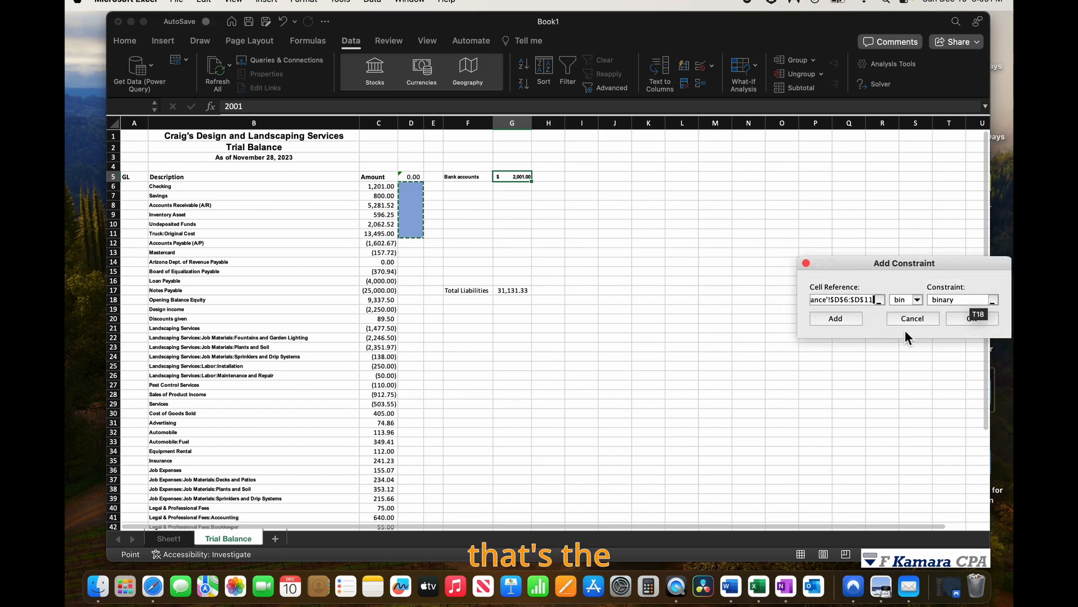
pyautogui.click(969, 318)
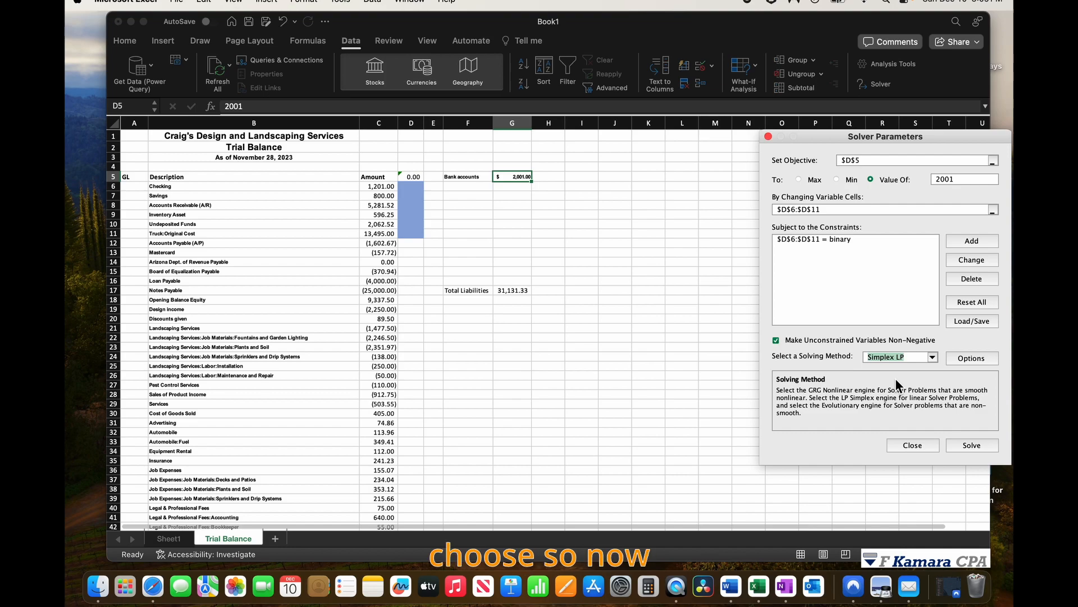
pyautogui.click(974, 443)
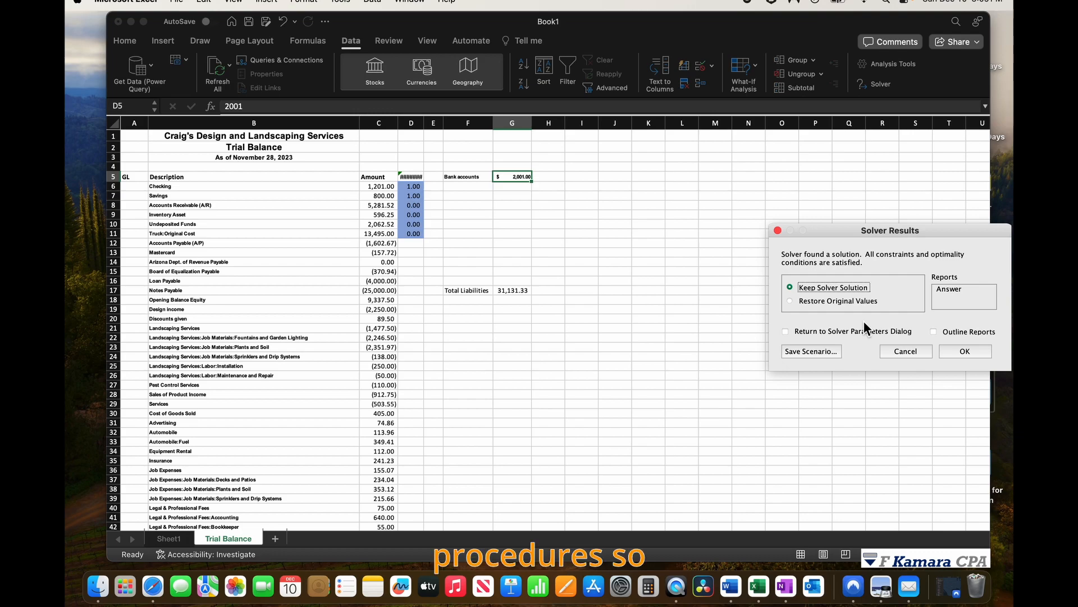
# Keep the Solver solution and widen column D so the result shows in full.
pyautogui.click(975, 349)
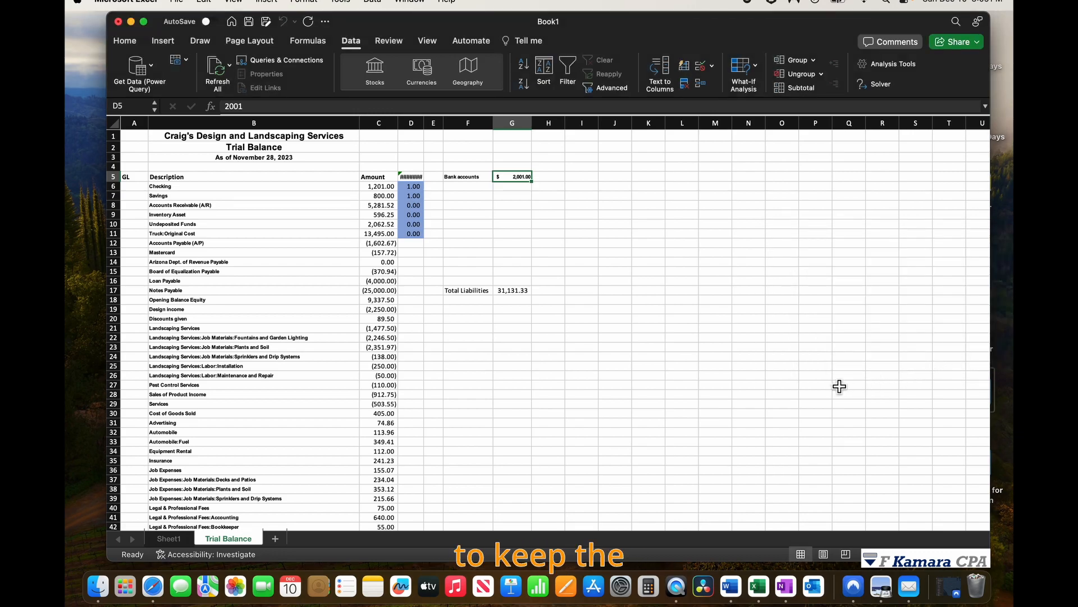
pyautogui.moveTo(424, 123)
pyautogui.mouseDown()
pyautogui.moveTo(429, 150)
pyautogui.moveTo(443, 134)
pyautogui.mouseUp()
# Examine the D5 formula, the bank total and which checking and savings amounts add up to it.
pyautogui.click(416, 177)
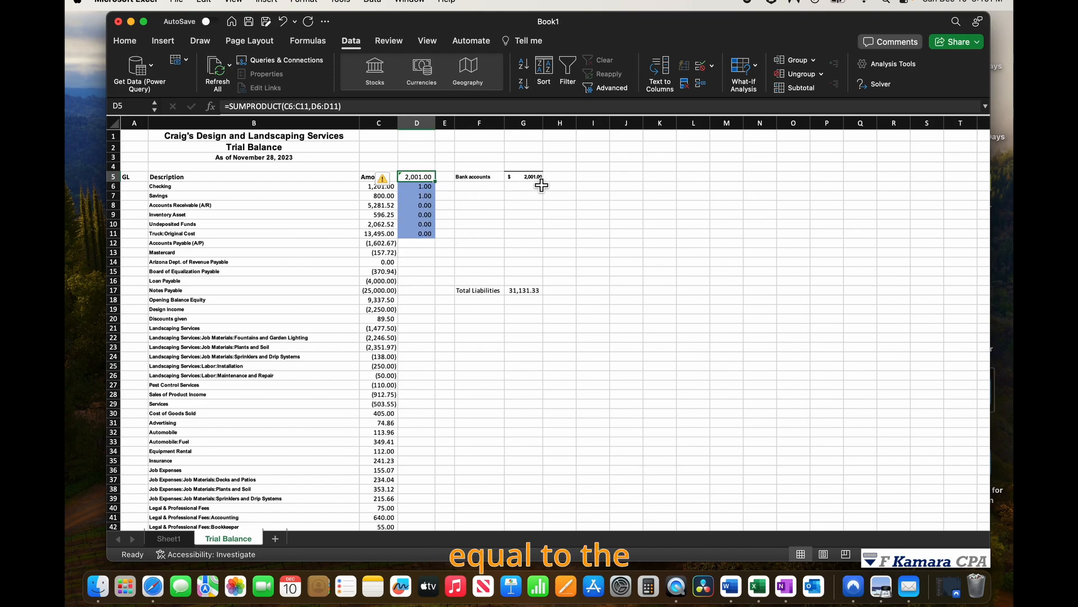
pyautogui.click(539, 178)
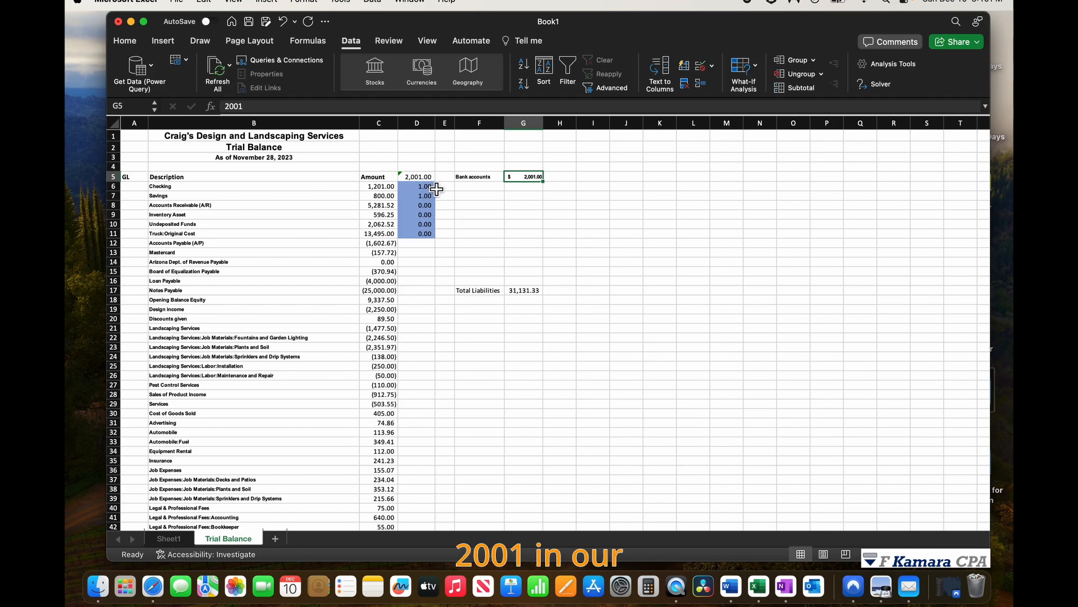
pyautogui.click(417, 123)
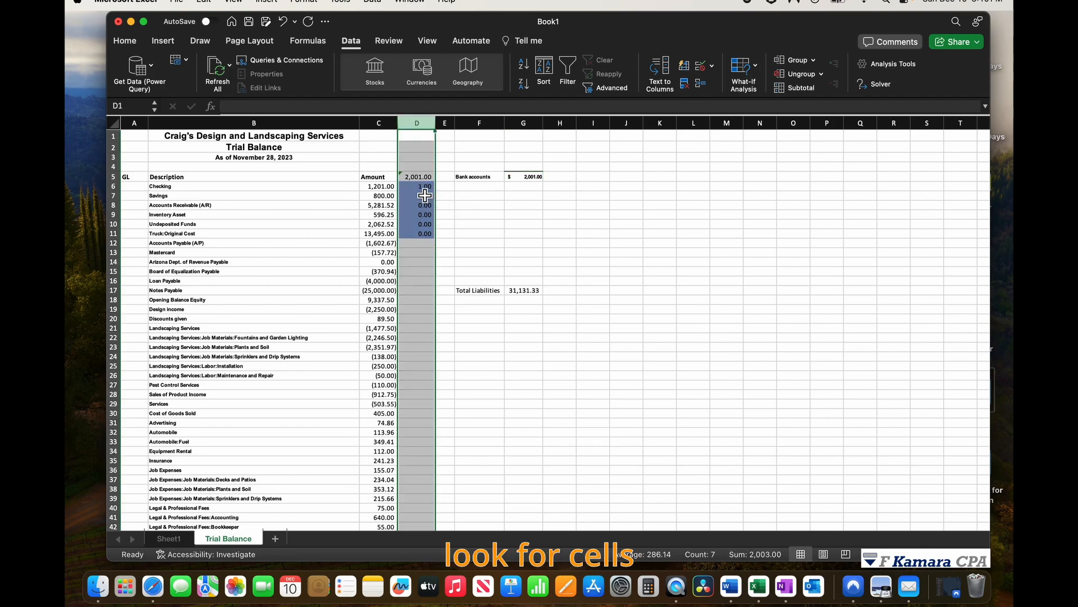
pyautogui.click(425, 189)
pyautogui.press('Return')
pyautogui.moveTo(426, 186); pyautogui.dragTo(428, 236)
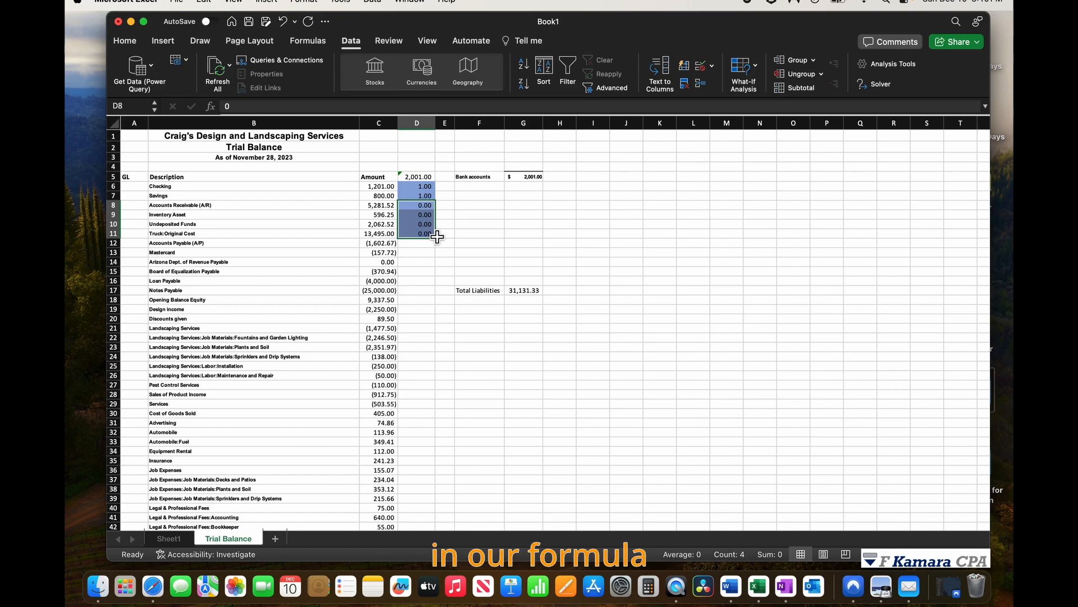
pyautogui.click(432, 187)
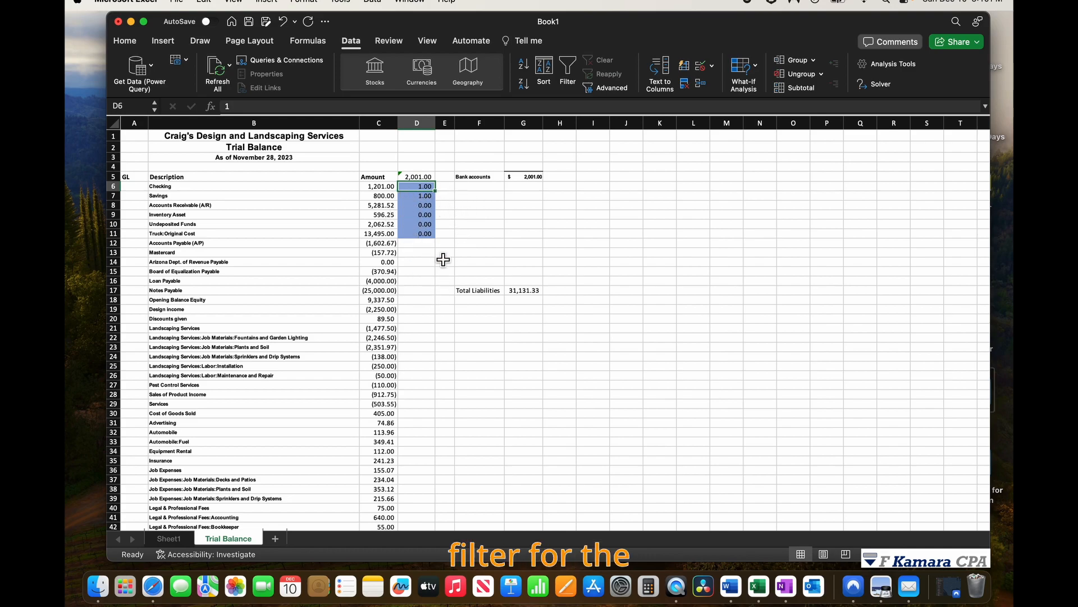
pyautogui.moveTo(380, 187); pyautogui.dragTo(380, 197)
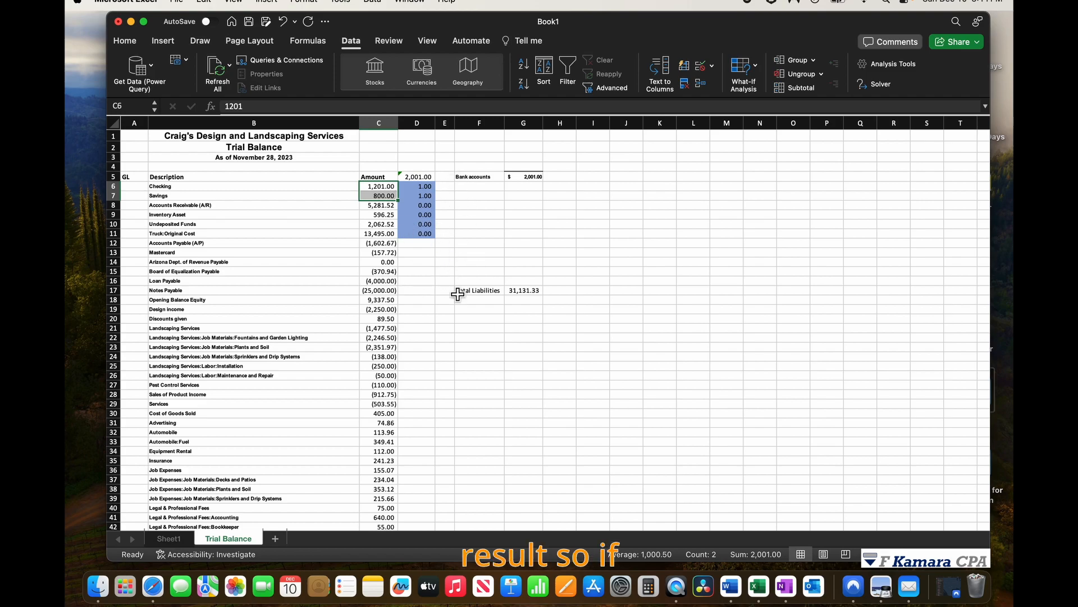
# Copy the Bank accounts label beside the checking and savings rows in F6 and F7.
pyautogui.click(445, 187)
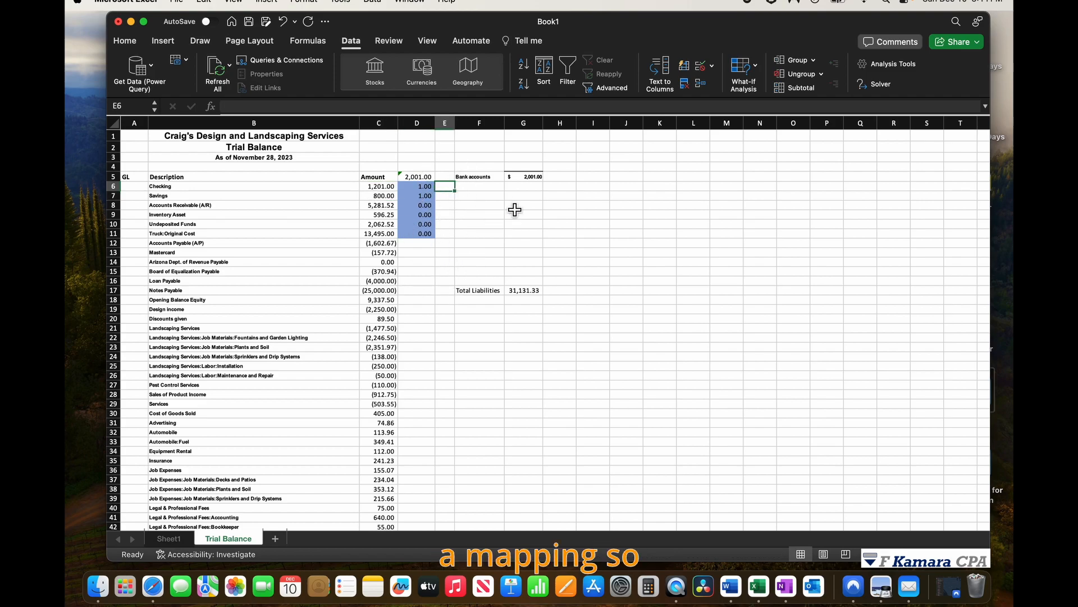
pyautogui.click(479, 177)
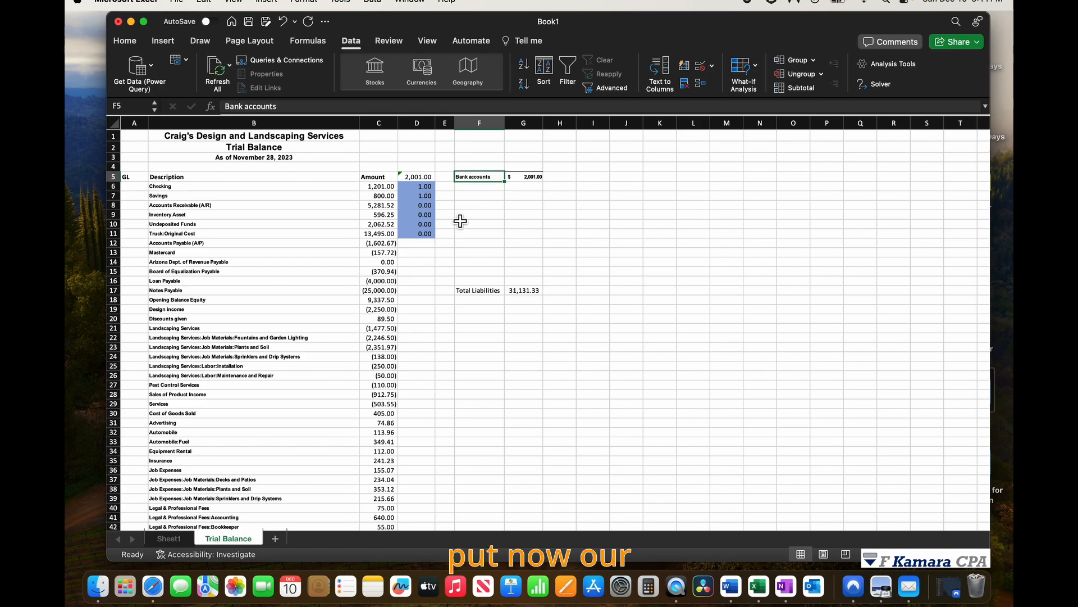
pyautogui.press('cmd+c')
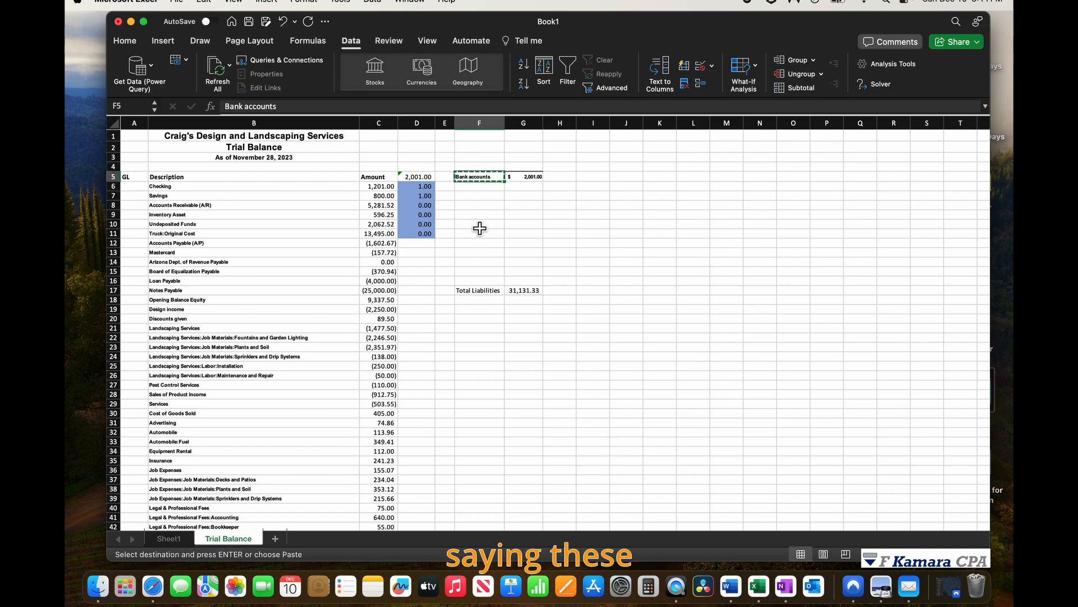
pyautogui.click(477, 187)
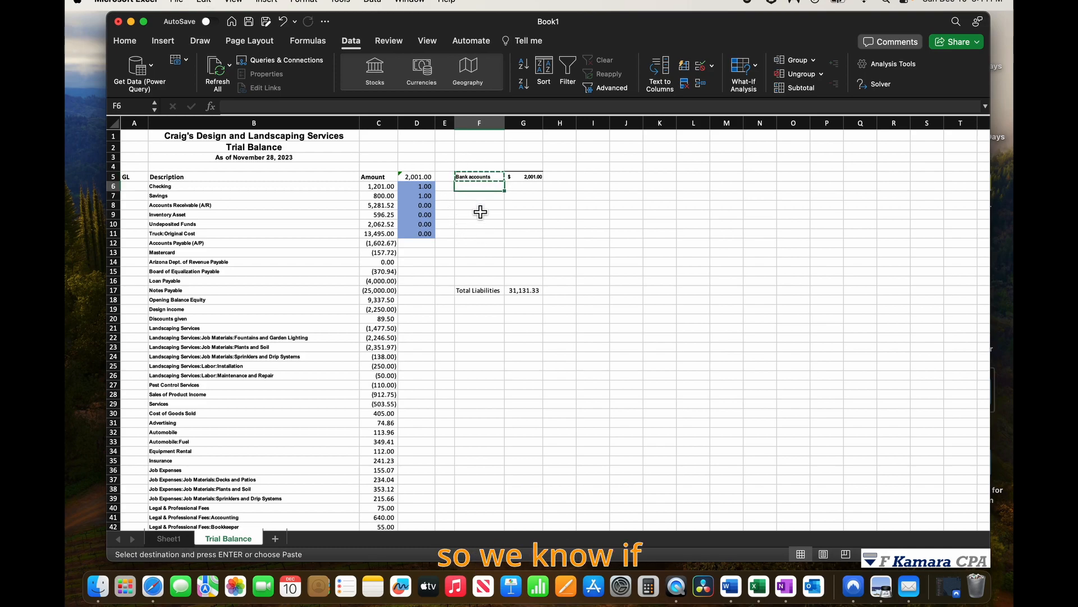
pyautogui.press('super+v')
pyautogui.press('Down')
pyautogui.press('super+v')
pyautogui.press('Left')
pyautogui.press('Left')
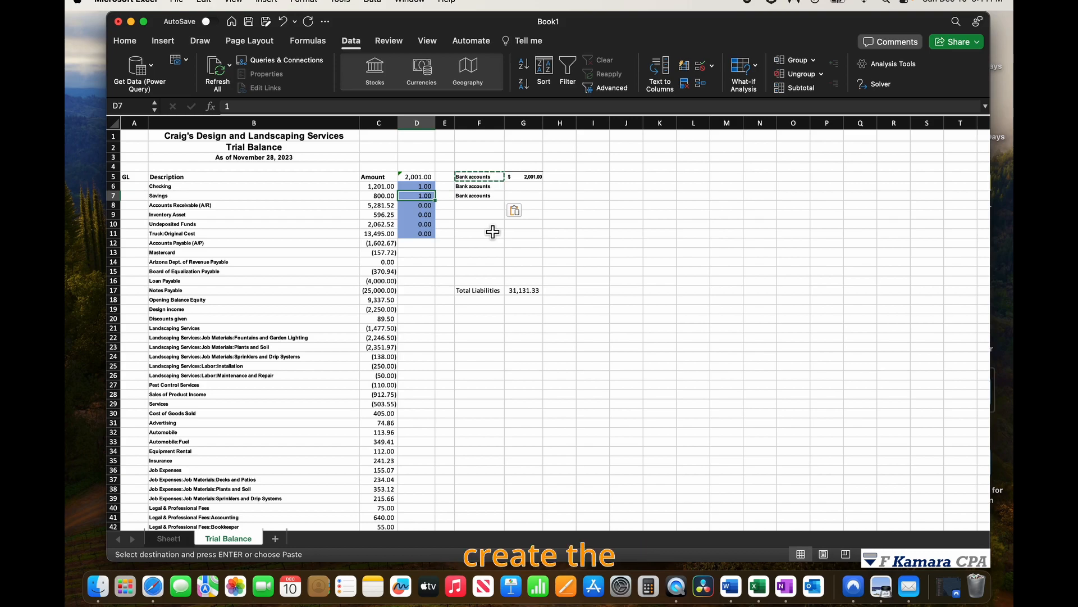
pyautogui.click(460, 187)
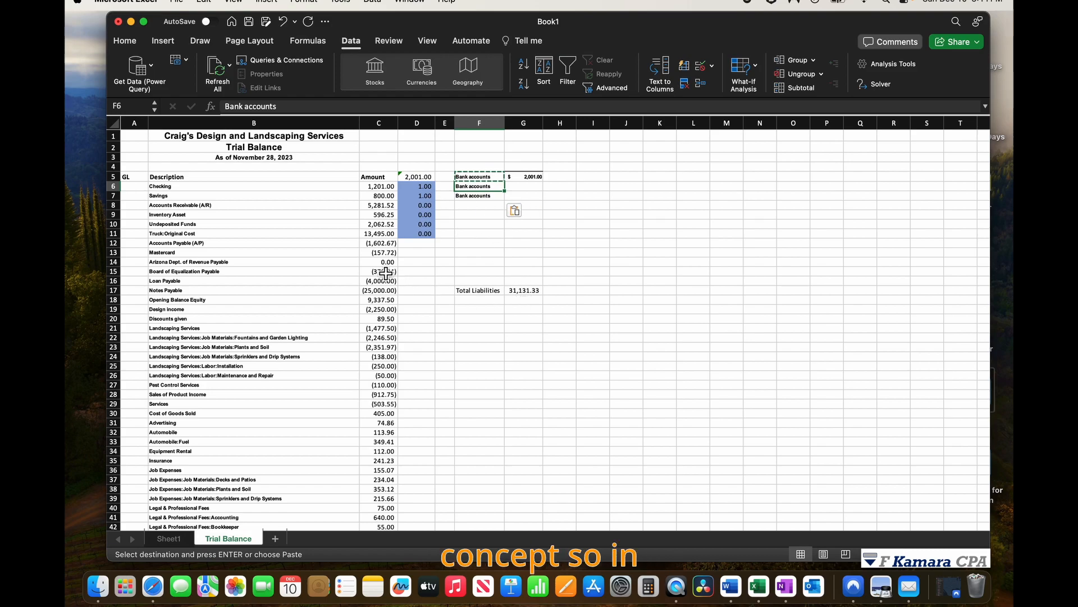
# Fill cells D12:D18 beside the liability and equity accounts with yellow.
pyautogui.moveTo(416, 249); pyautogui.dragTo(412, 319)
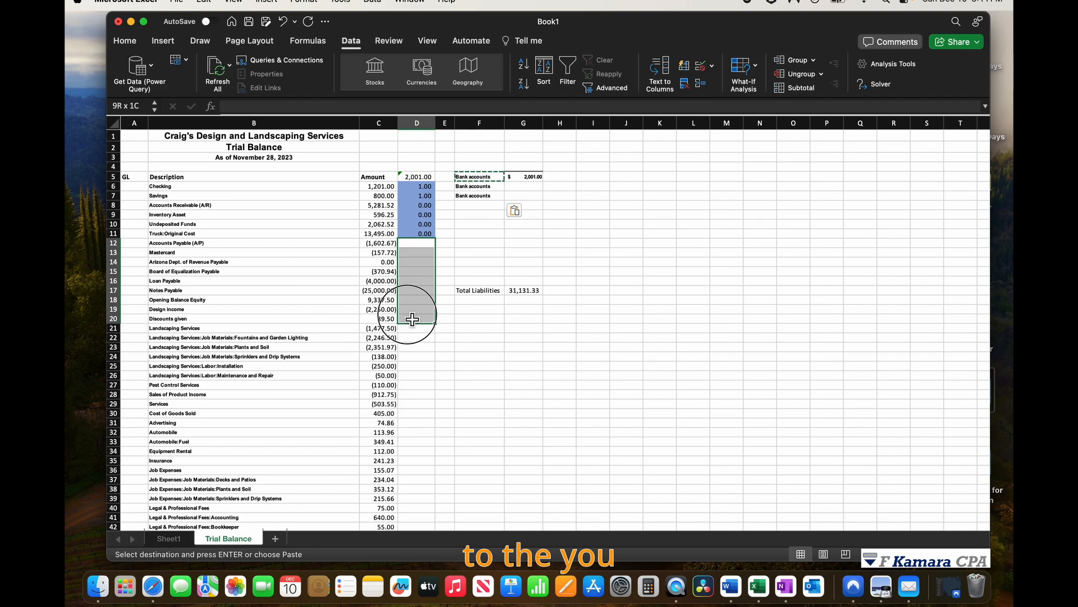
pyautogui.moveTo(412, 319); pyautogui.dragTo(412, 307)
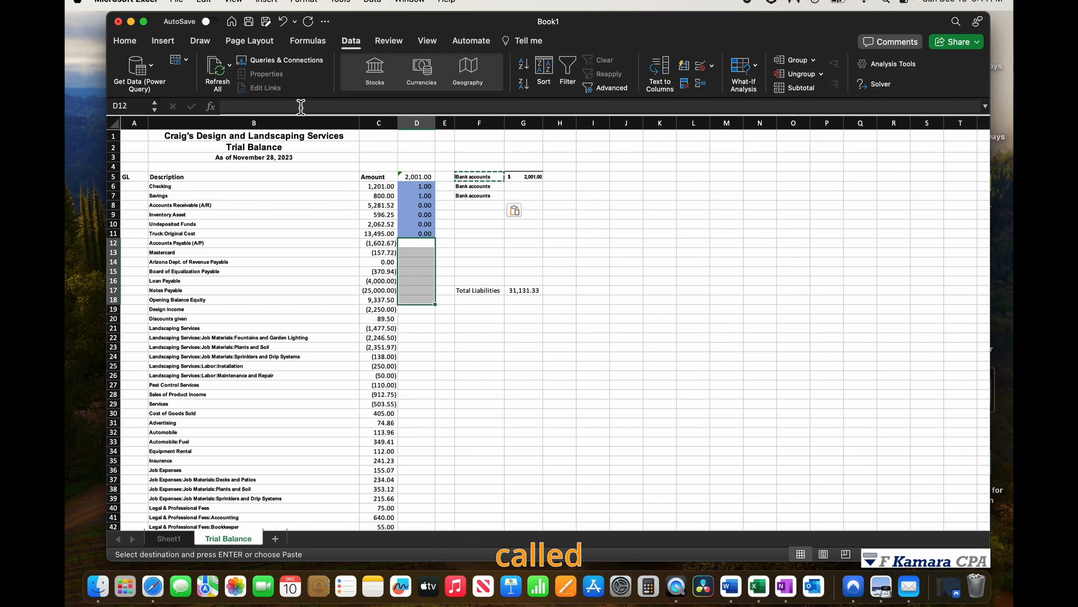
pyautogui.click(125, 40)
pyautogui.click(298, 83)
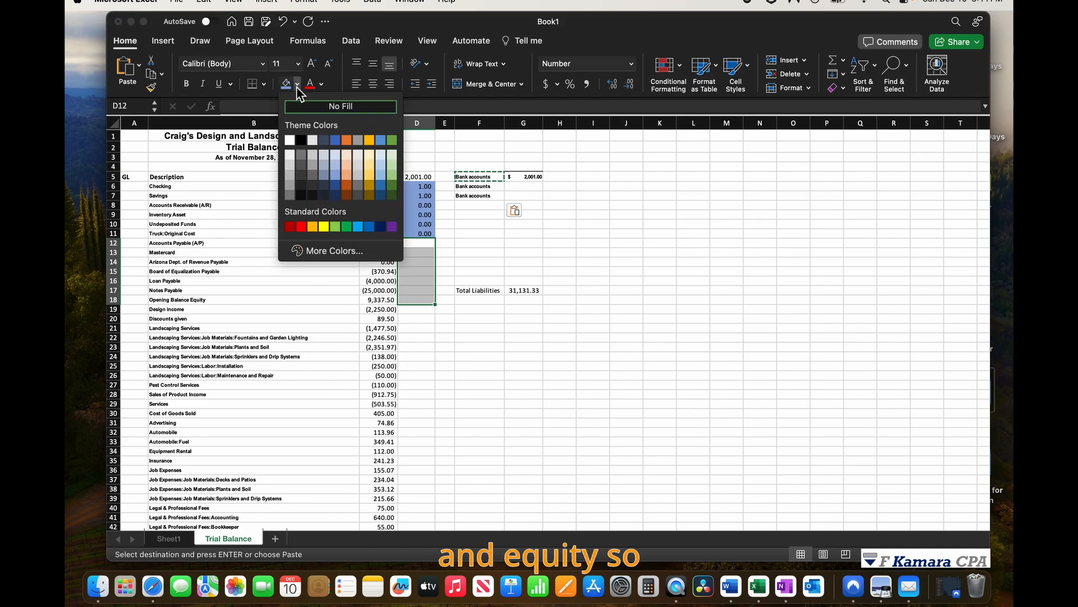
pyautogui.press('Escape')
pyautogui.click(584, 281)
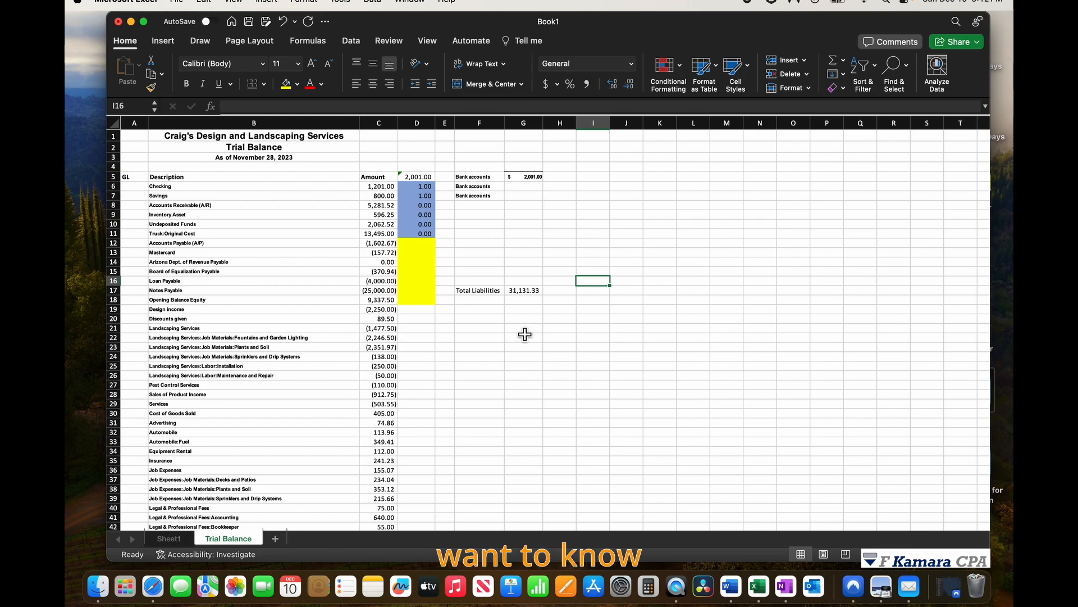
# Add a SUMPRODUCT of C12:C18 and D12:D18 in E12 and make the total liabilities -31131.33.
pyautogui.click(526, 290)
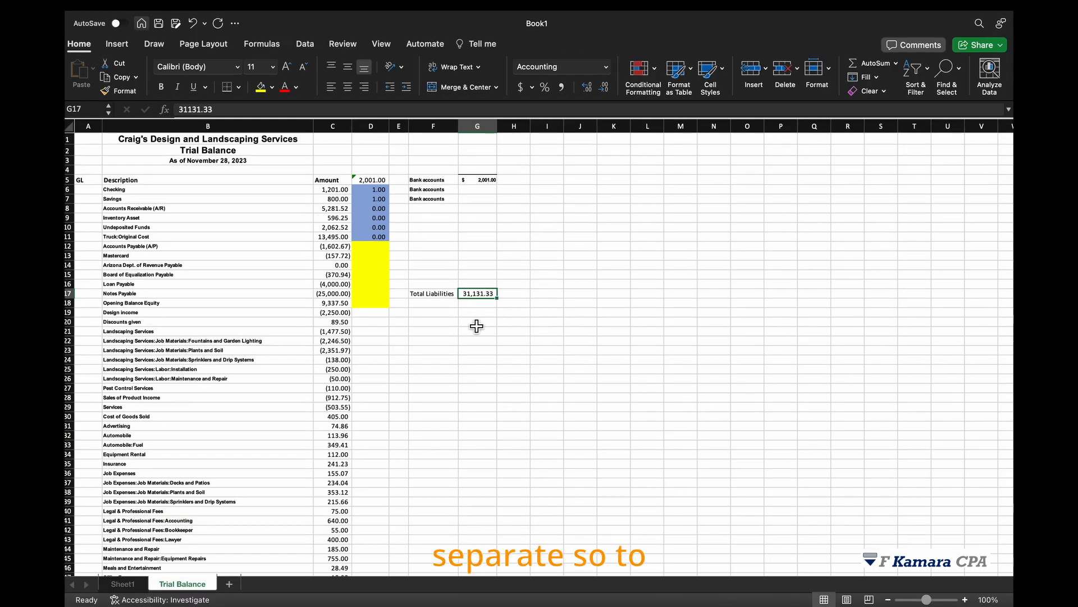
pyautogui.click(380, 284)
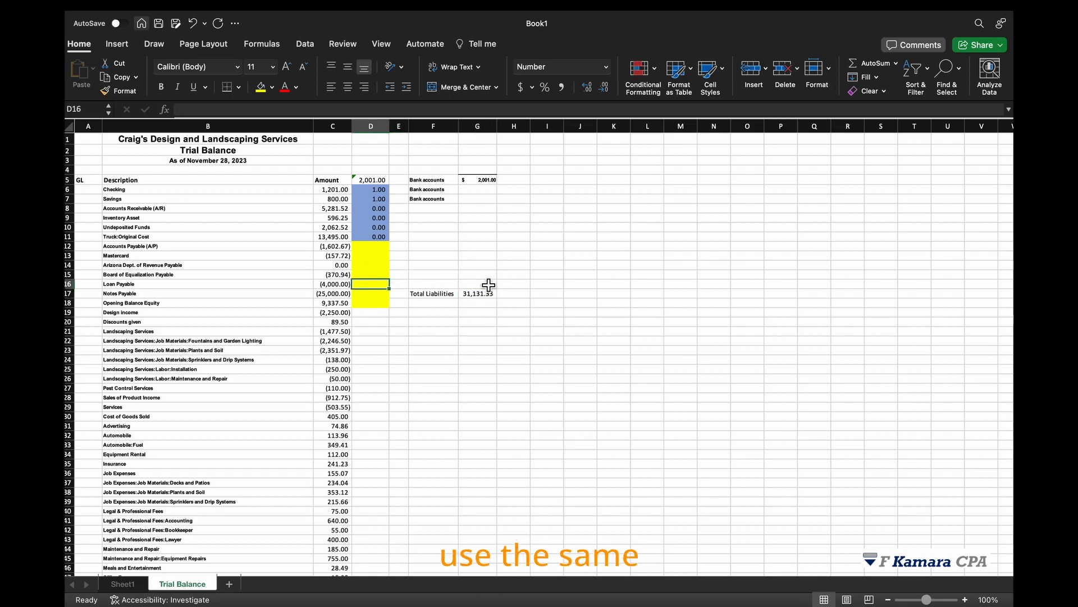
pyautogui.click(404, 238)
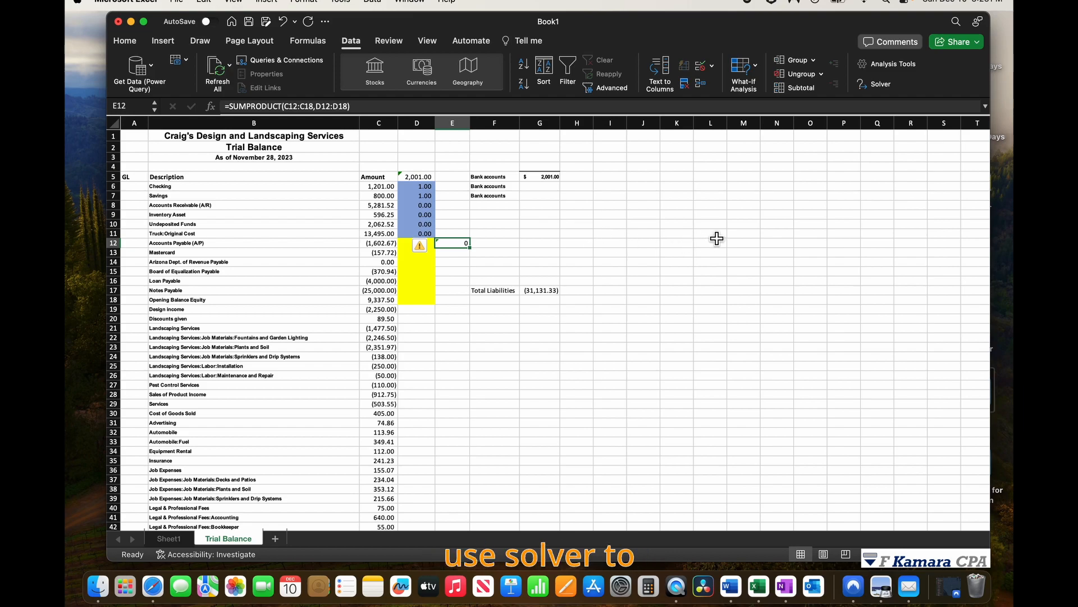
pyautogui.click(551, 291)
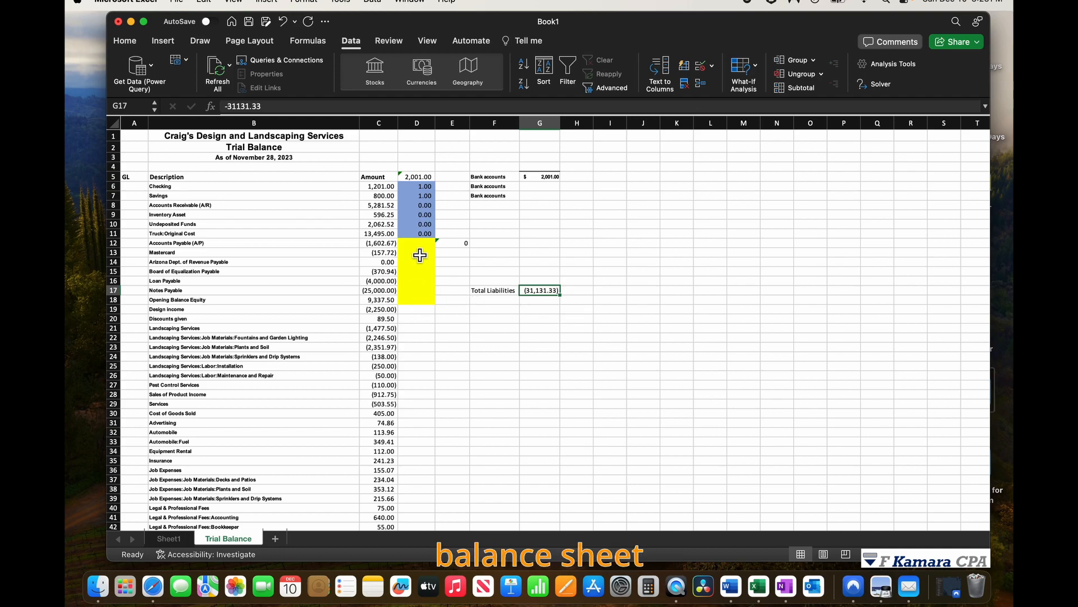
# Open Solver and set the objective cell to E12.
pyautogui.moveTo(416, 244); pyautogui.dragTo(417, 306)
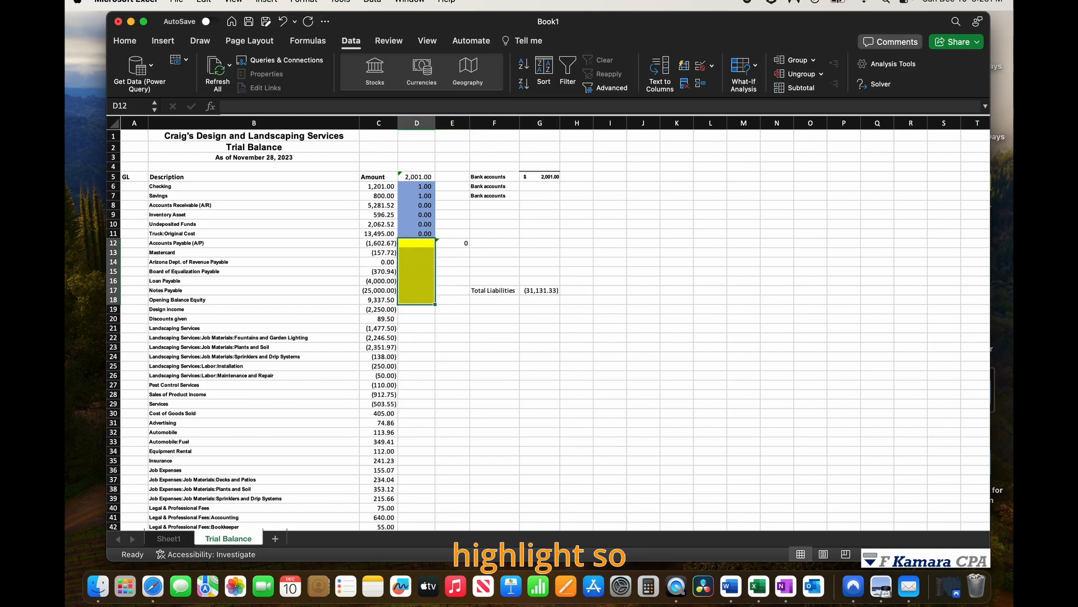
pyautogui.click(540, 290)
pyautogui.click(874, 84)
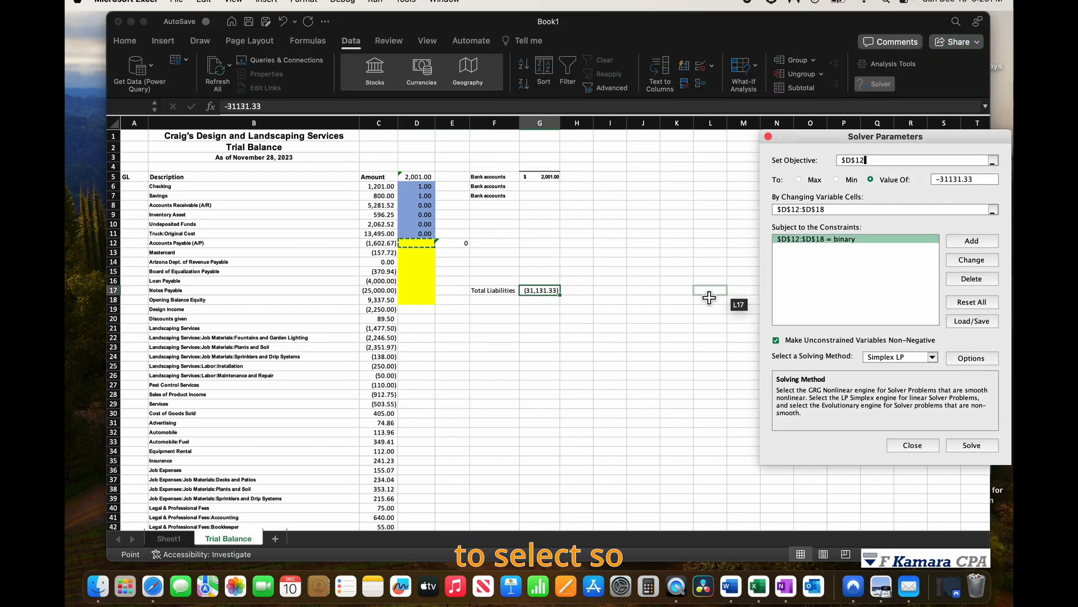
pyautogui.click(992, 161)
pyautogui.click(459, 243)
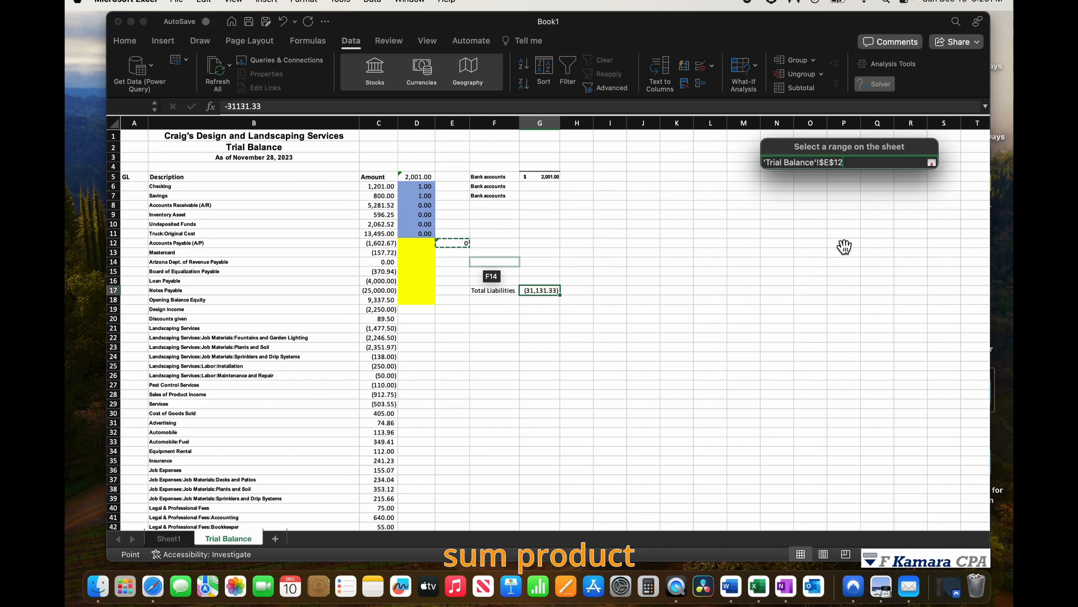
pyautogui.click(932, 163)
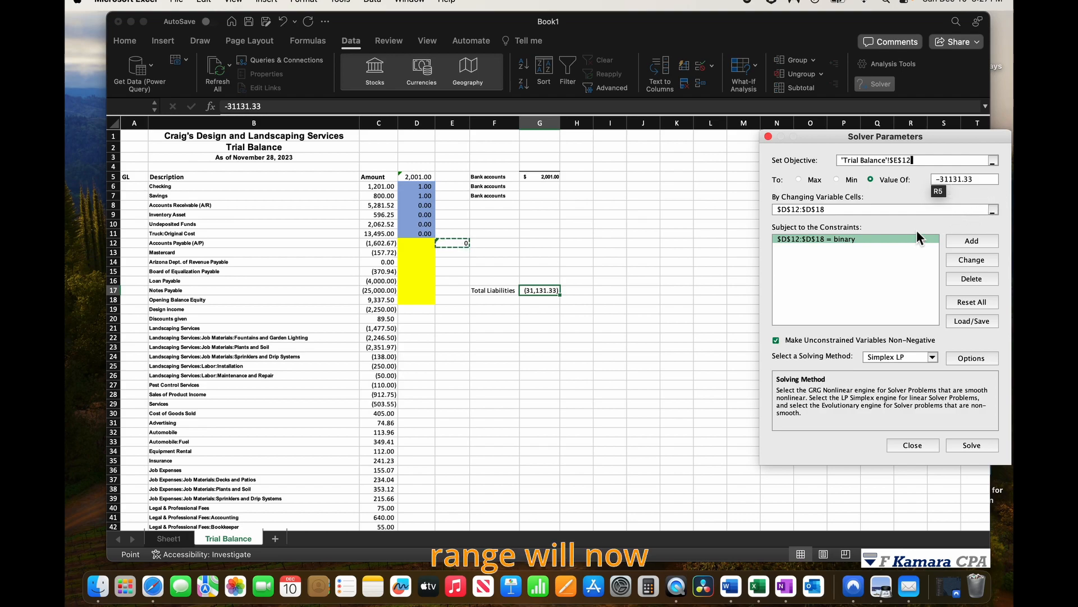
# Replace the existing constraint with a binary constraint on D12:D18.
pyautogui.click(977, 210)
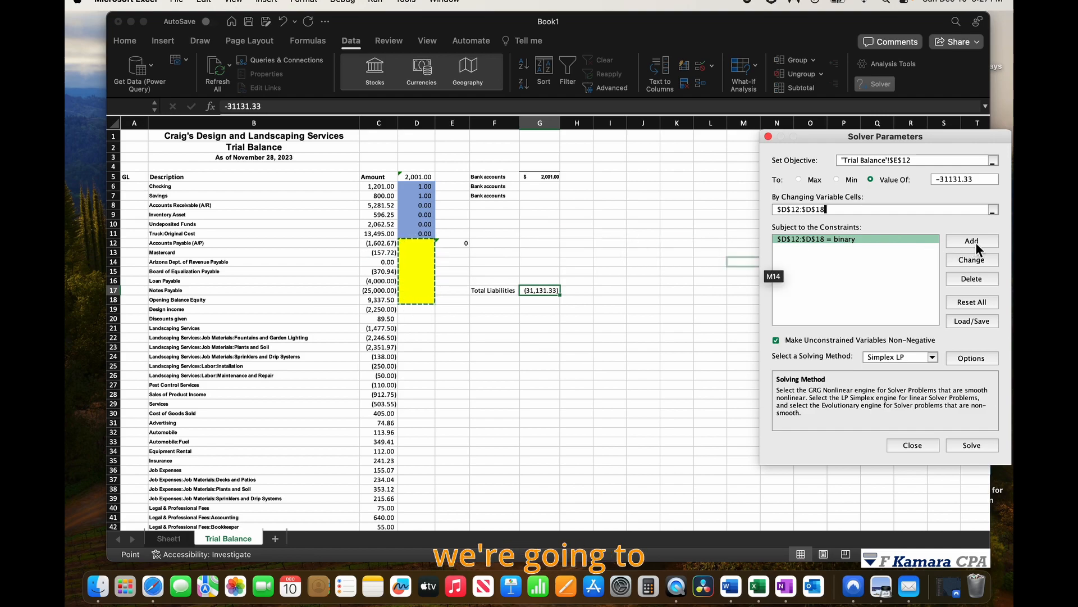
pyautogui.click(831, 238)
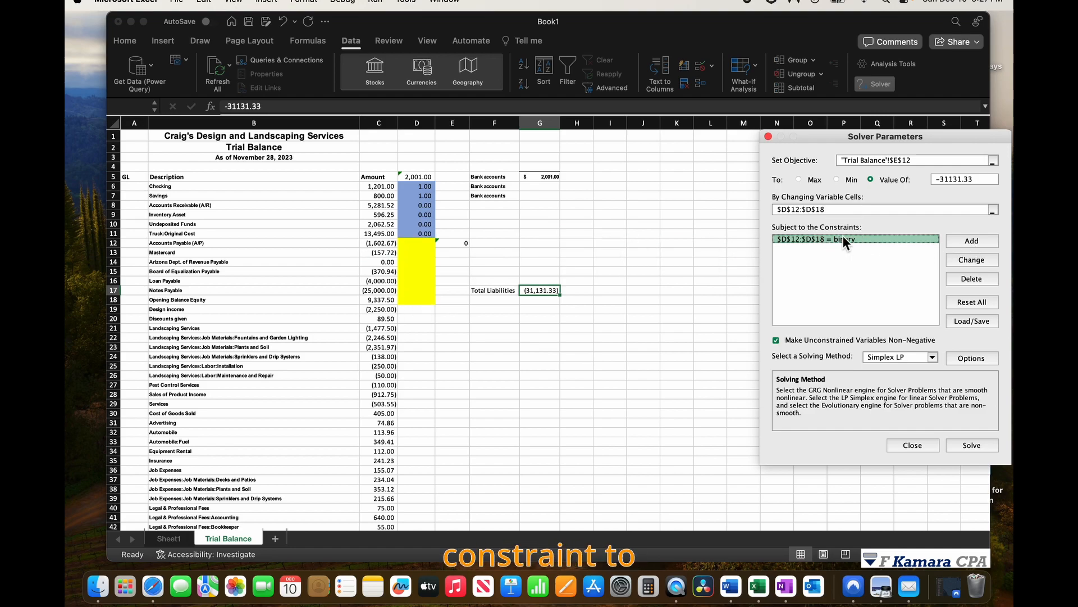
pyautogui.click(966, 279)
pyautogui.click(967, 241)
pyautogui.click(918, 299)
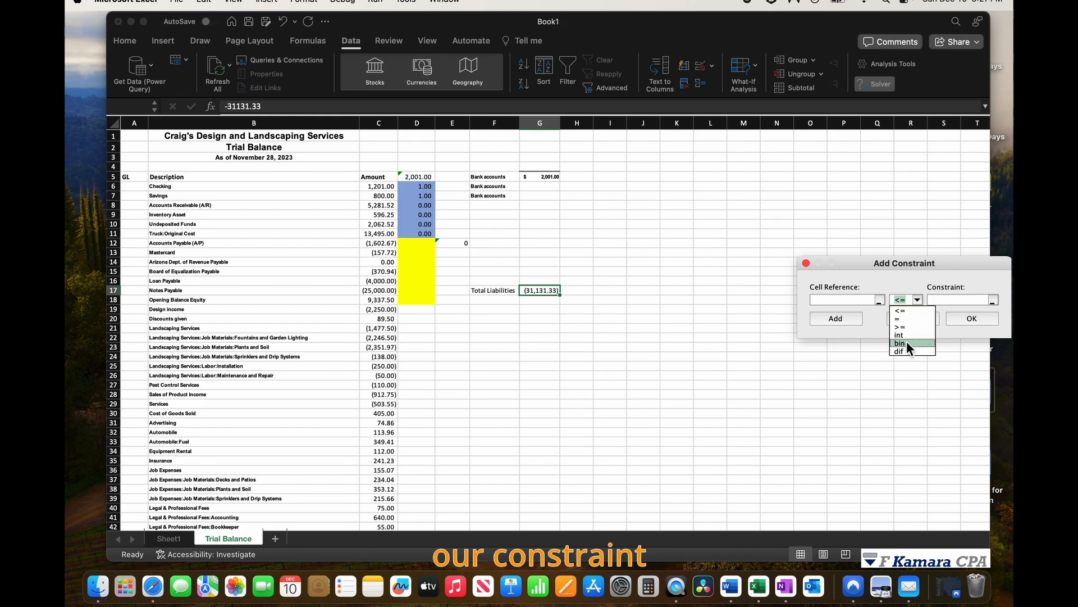
pyautogui.click(907, 343)
pyautogui.click(879, 299)
pyautogui.click(881, 300)
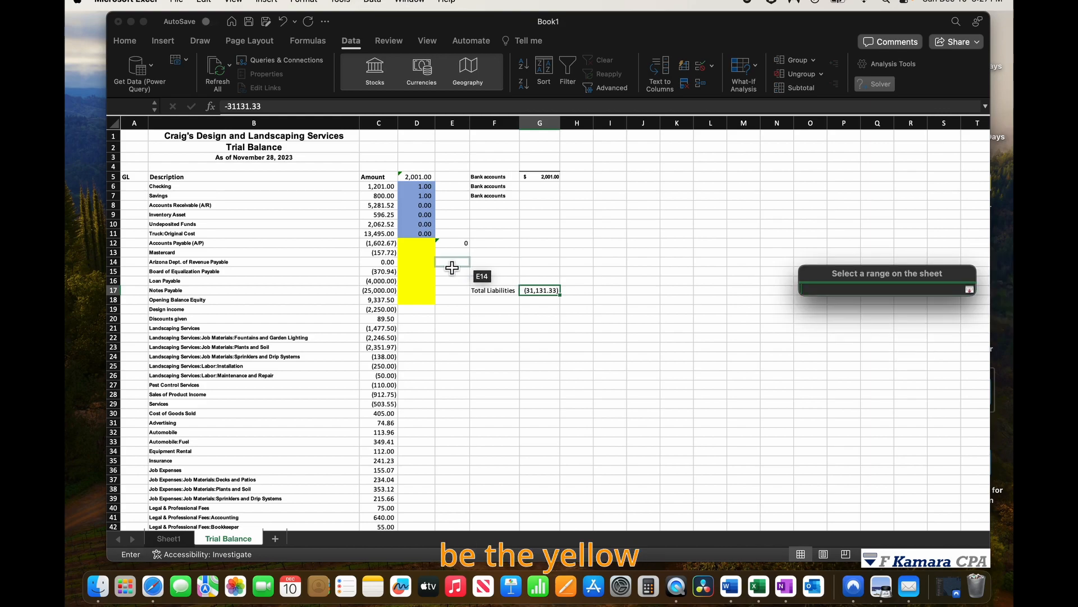
pyautogui.moveTo(418, 246); pyautogui.dragTo(418, 300)
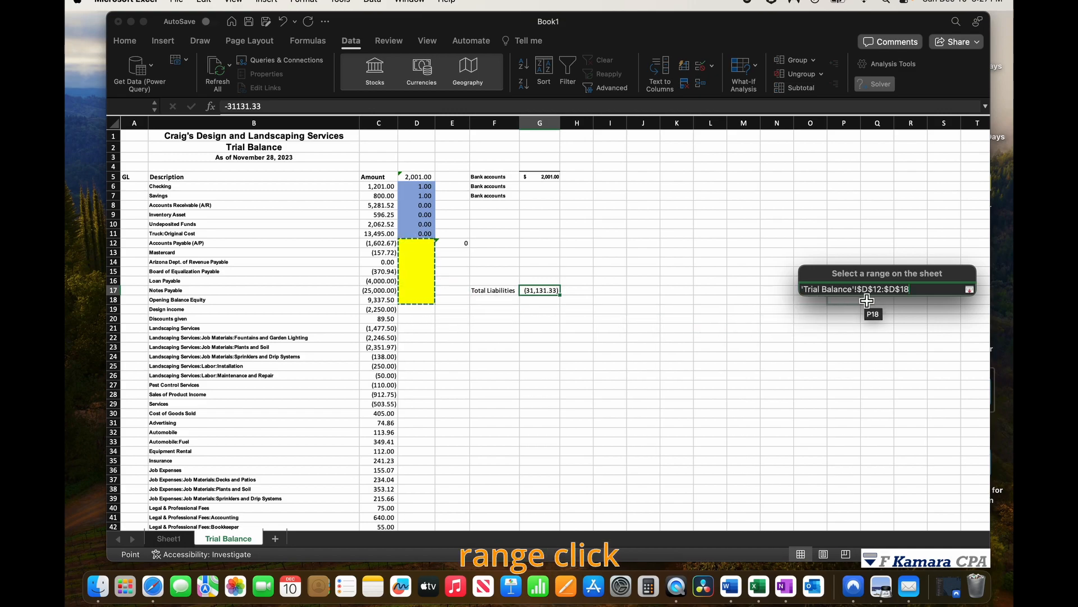
pyautogui.click(970, 289)
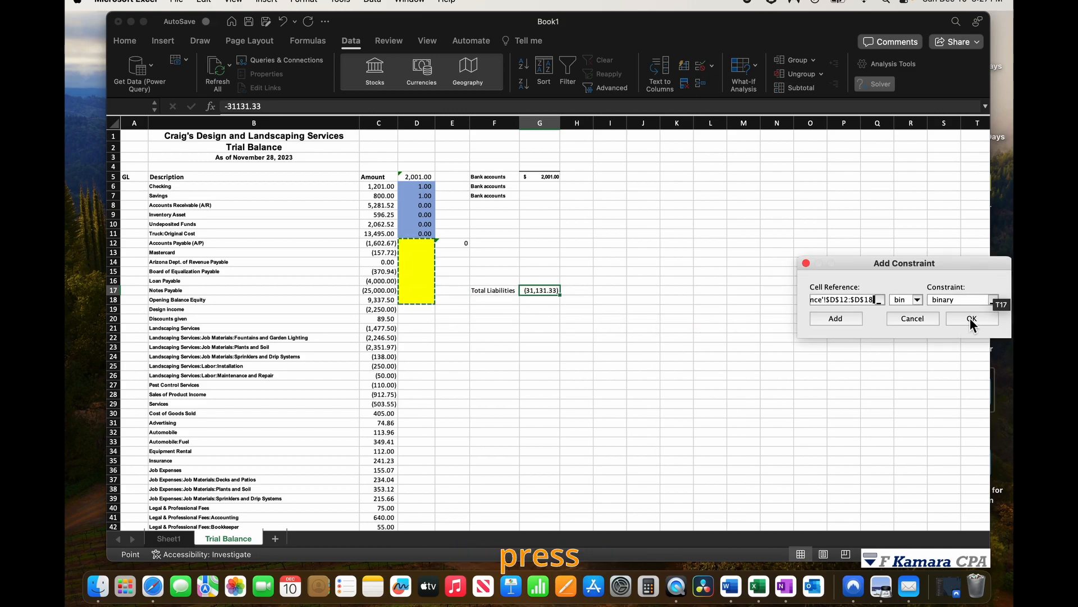
pyautogui.click(970, 319)
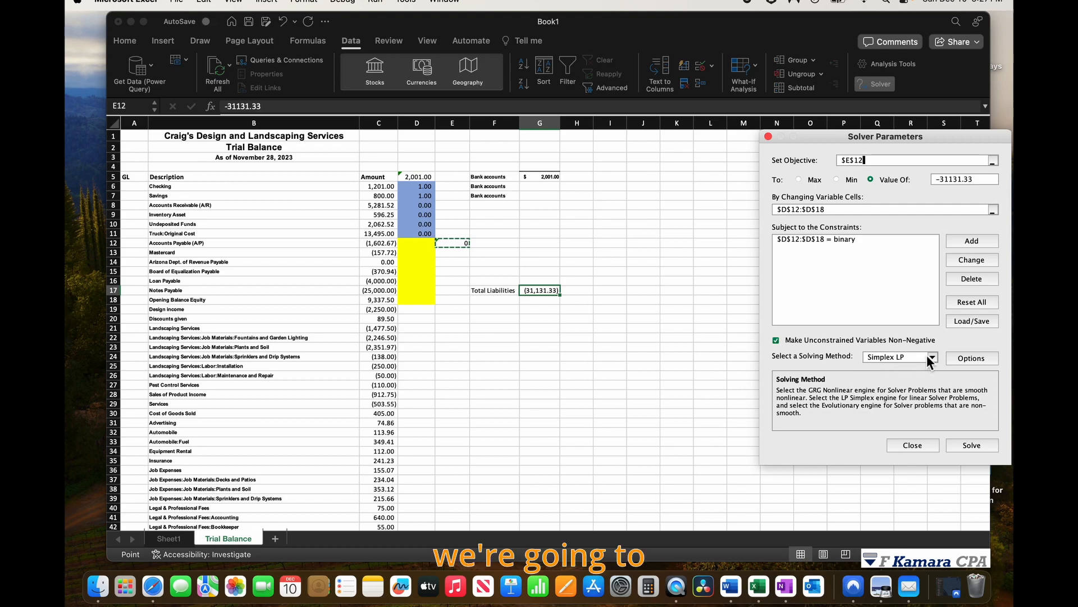
# Solve with the Simplex LP method and keep the Solver solution.
pyautogui.click(932, 356)
pyautogui.click(893, 377)
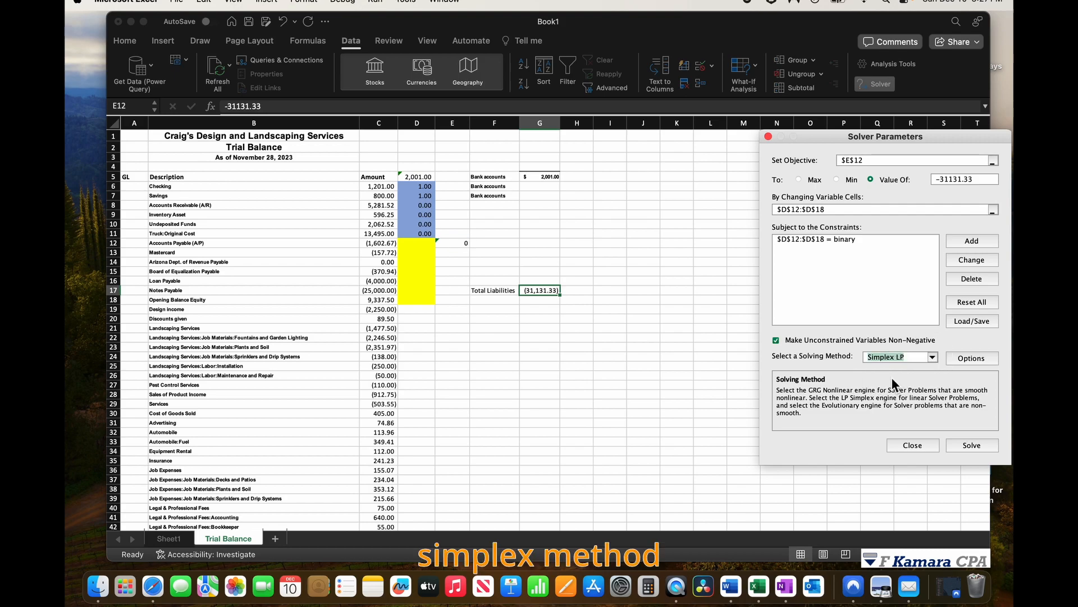
pyautogui.click(982, 445)
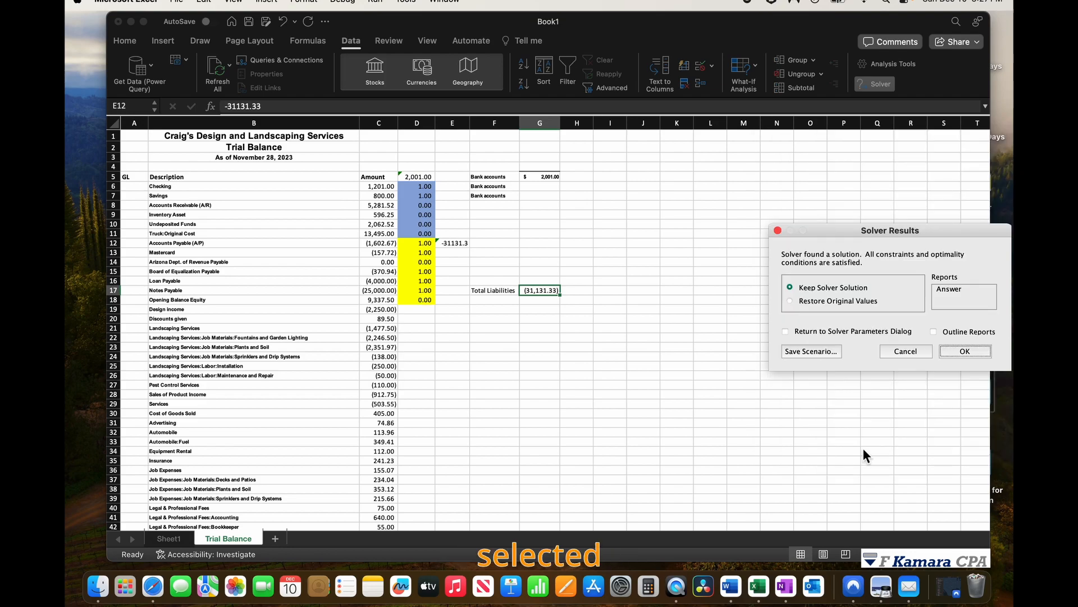
pyautogui.click(965, 351)
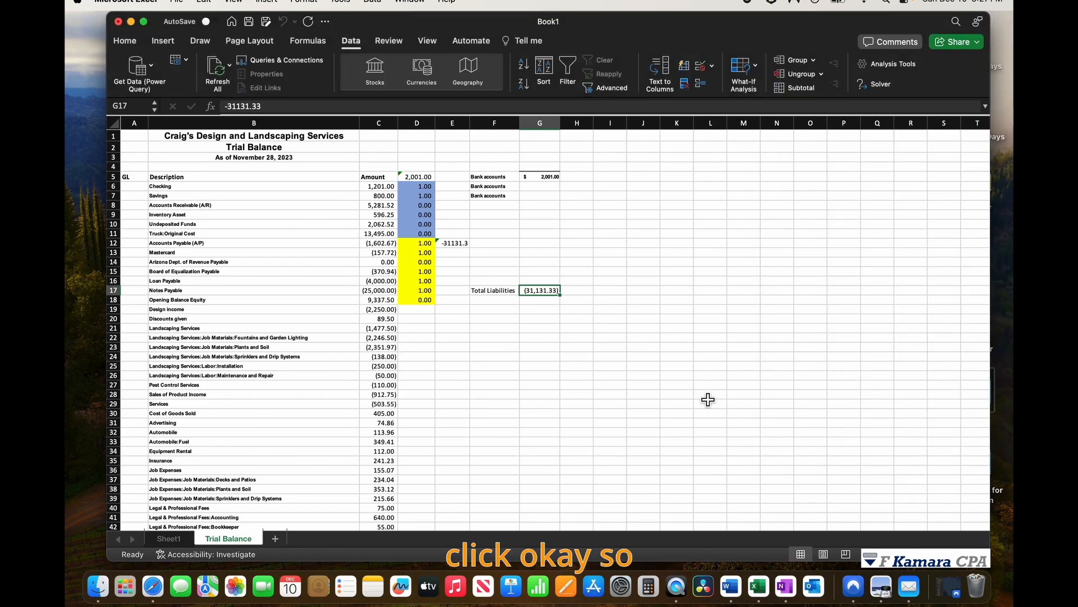
# Apply the Accounting number format to the SUMPRODUCT result in E12 and widen column E to fit it.
pyautogui.click(457, 243)
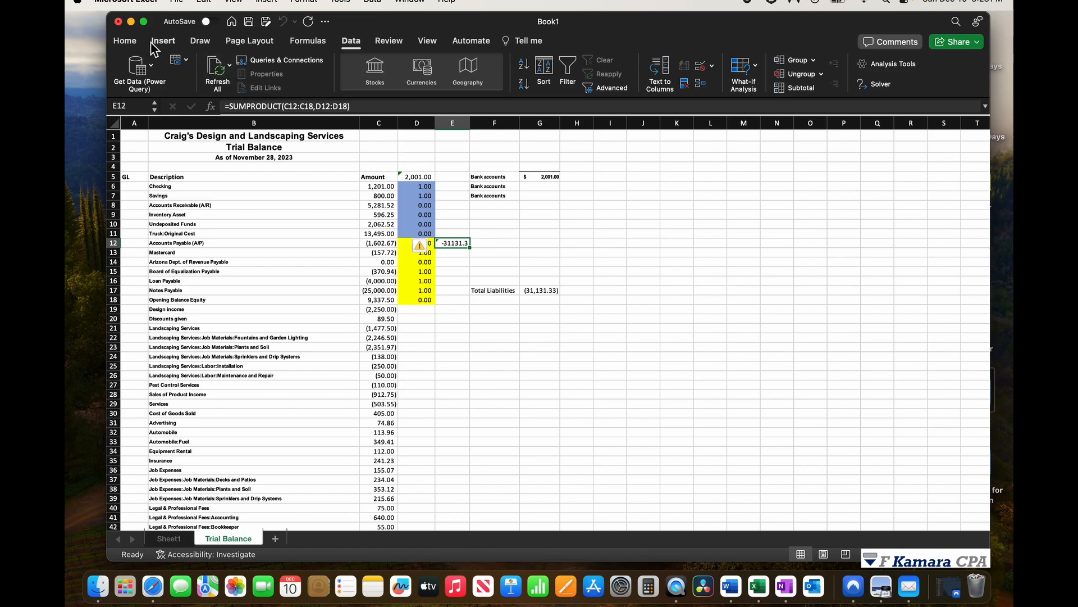
pyautogui.click(124, 40)
pyautogui.click(590, 86)
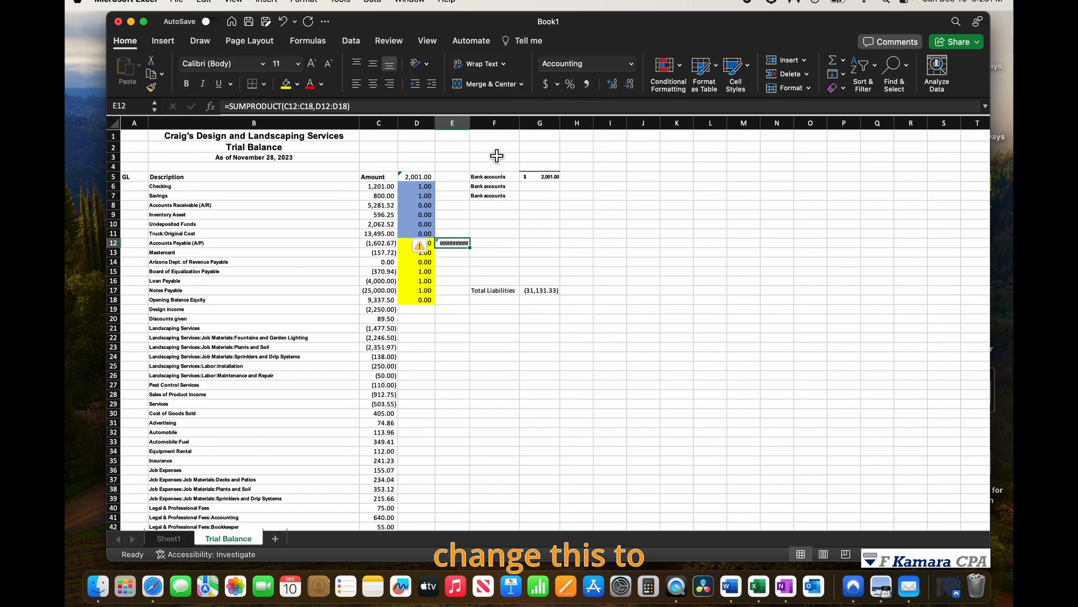
pyautogui.moveTo(472, 123); pyautogui.dragTo(482, 126)
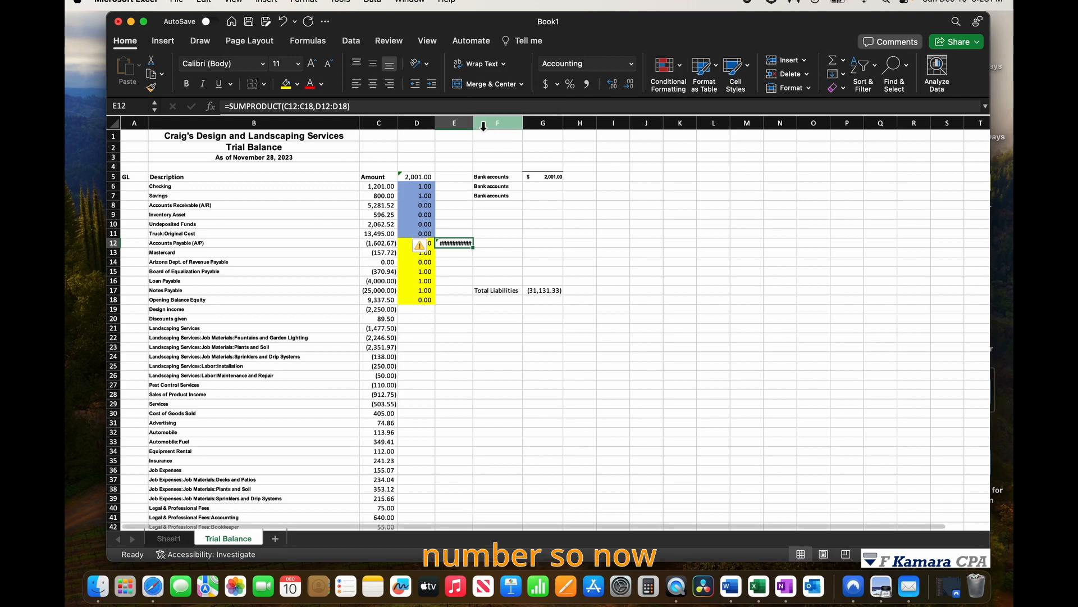
pyautogui.click(582, 252)
pyautogui.click(611, 334)
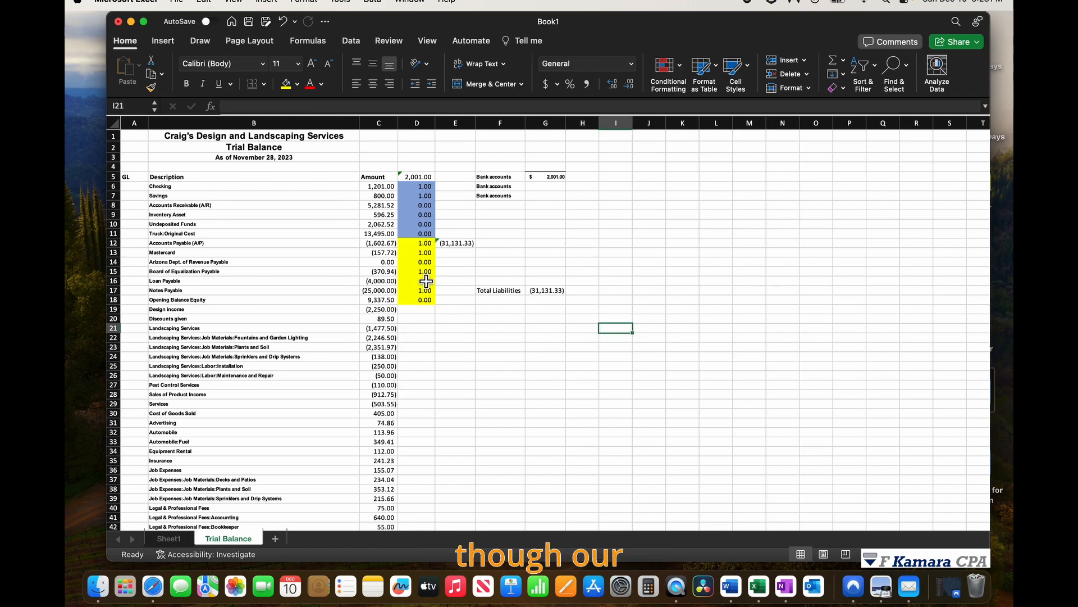
# Select the liability amounts in column C whose Solver flag is 1 to check their combined sum.
pyautogui.moveTo(385, 245); pyautogui.dragTo(381, 305)
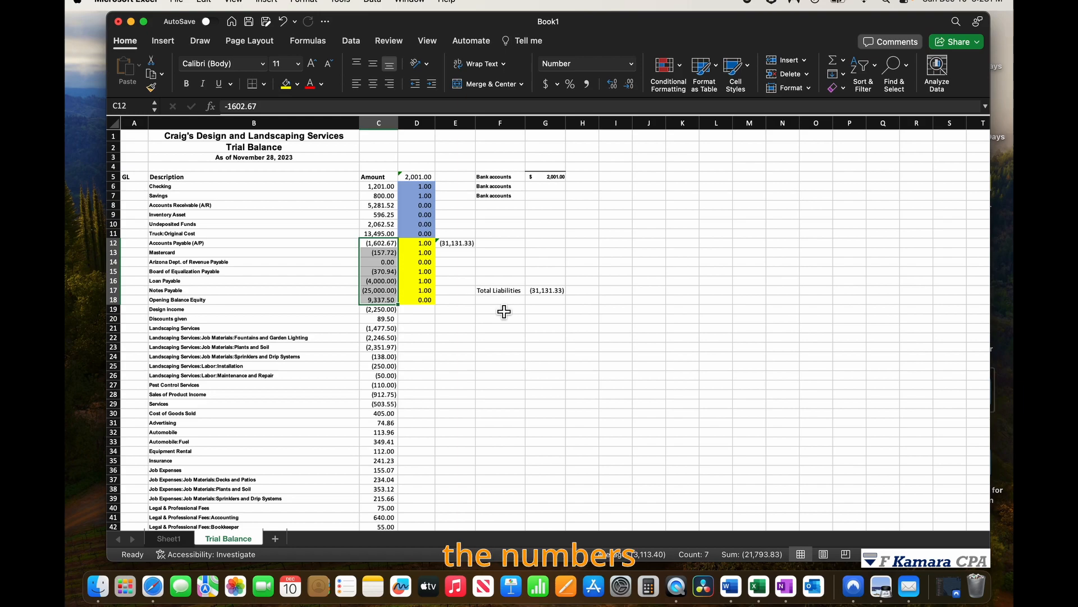
pyautogui.click(463, 245)
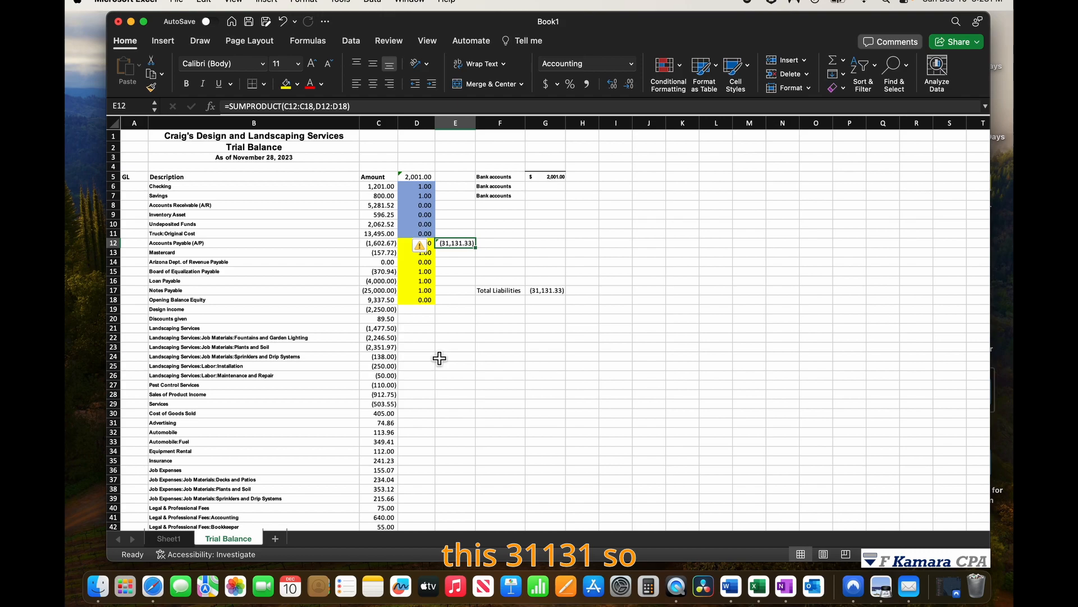
pyautogui.moveTo(385, 244); pyautogui.dragTo(386, 256)
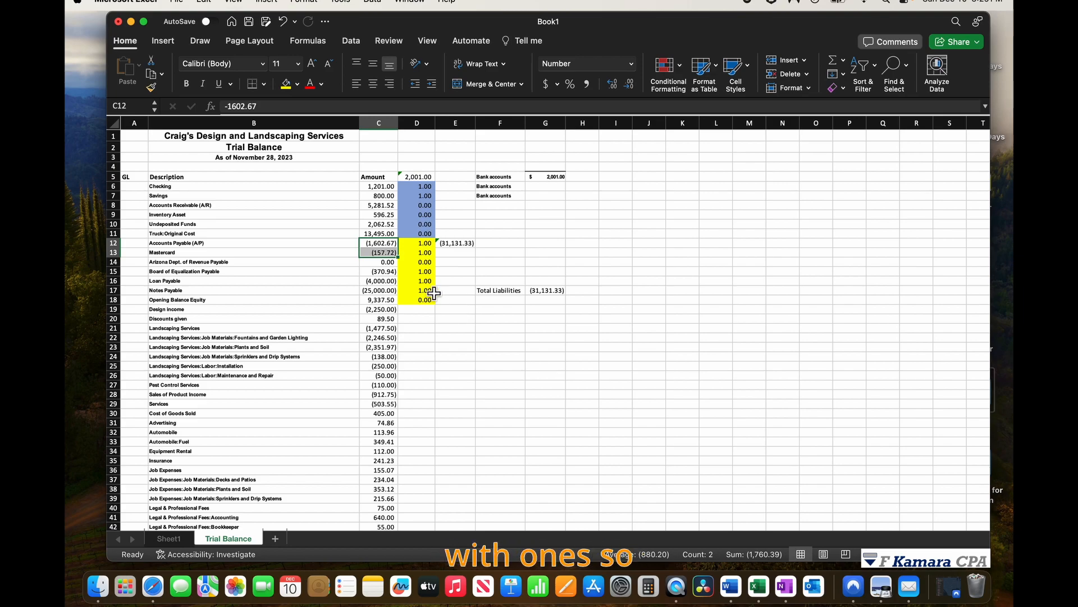
pyautogui.keyDown('super'); pyautogui.click(380, 271); pyautogui.keyUp('super')
pyautogui.keyDown('super'); pyautogui.click(379, 281); pyautogui.keyUp('super')
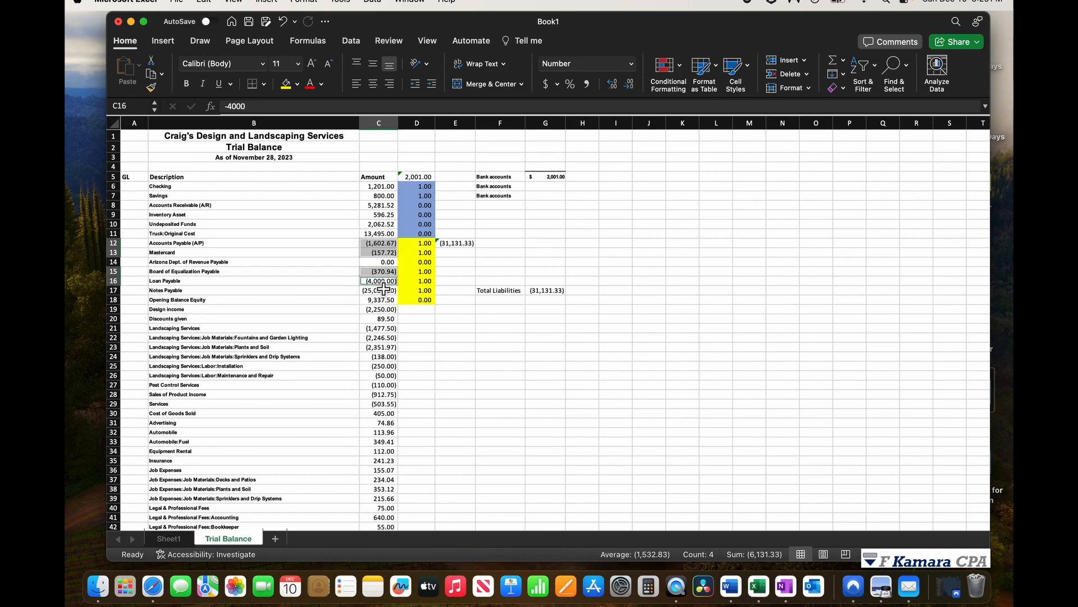
pyautogui.keyDown('super'); pyautogui.click(379, 290); pyautogui.keyUp('super')
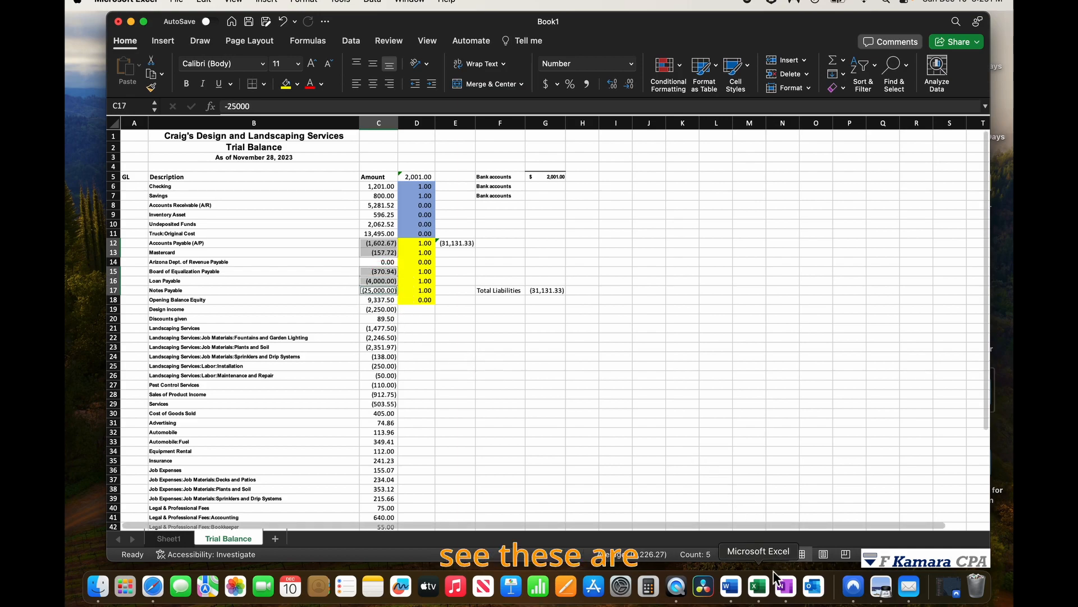